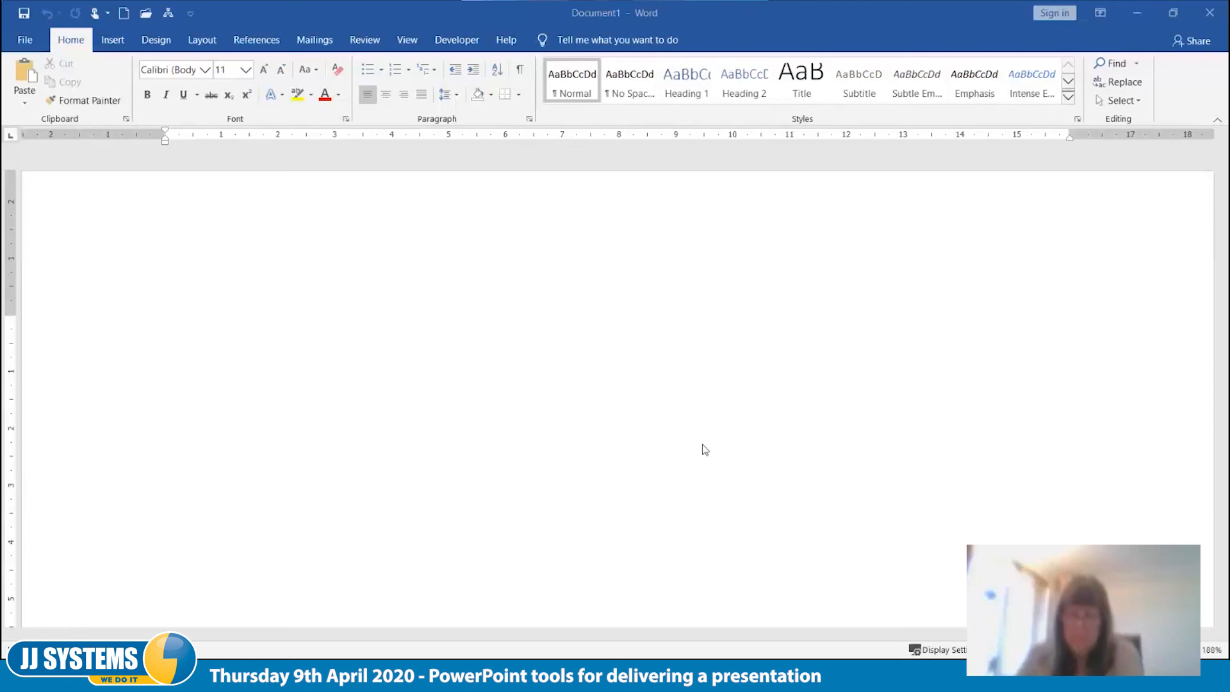
# Generate sample text in the blank document with the formula =rand(5,5).
pyautogui.scroll(-5, 640, 393)
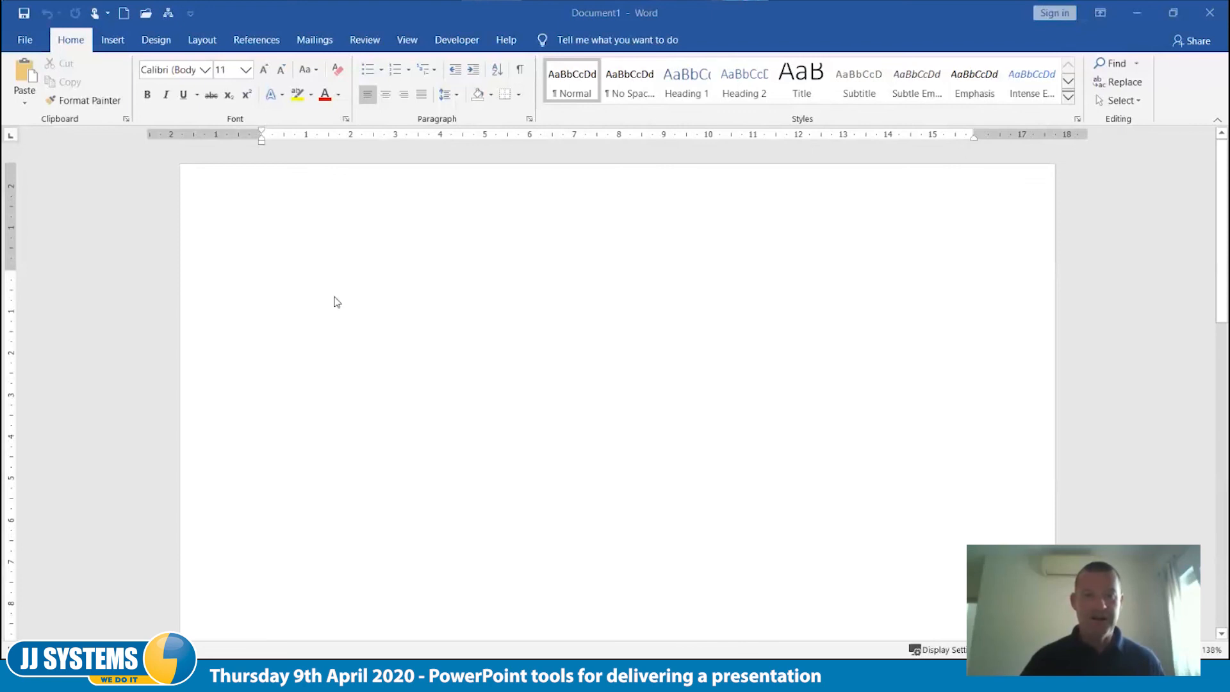
pyautogui.write('=r')
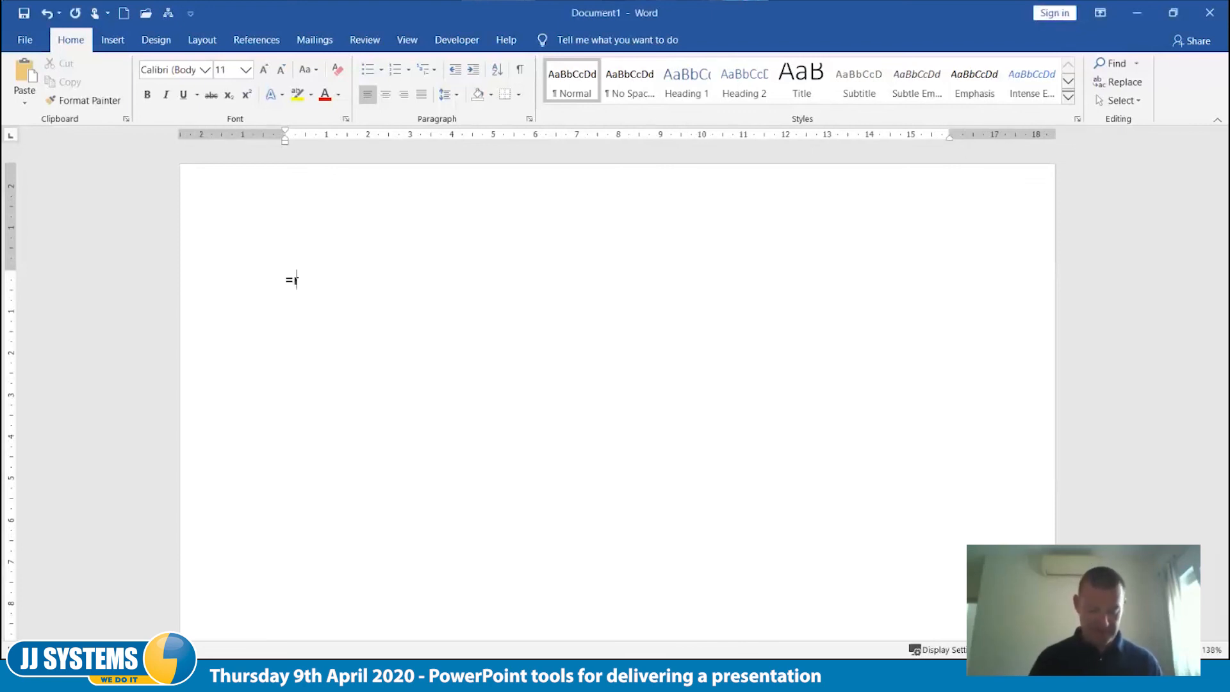
pyautogui.write('and(')
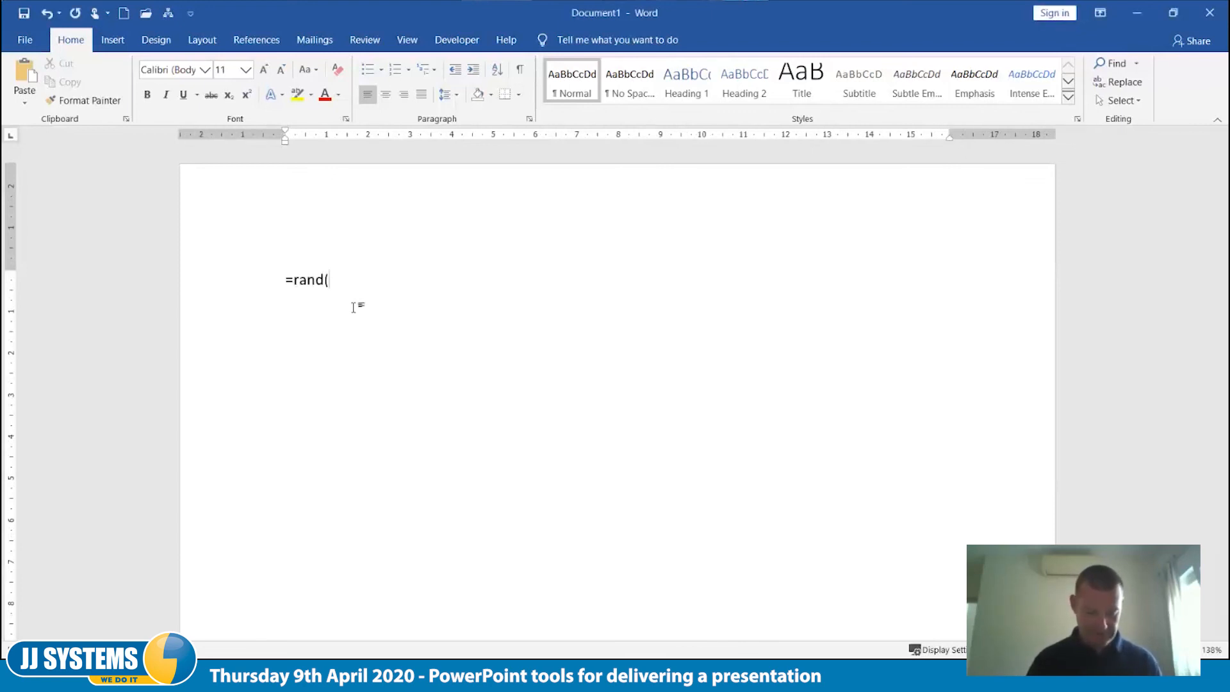
pyautogui.write('5,5)')
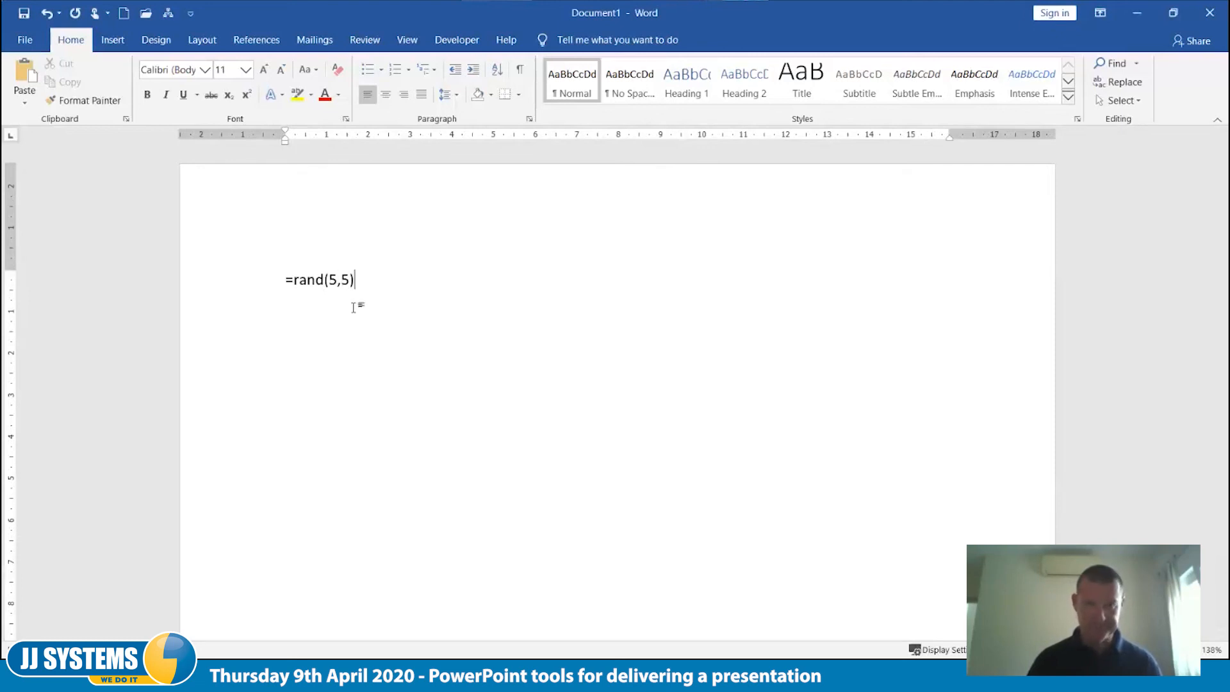
pyautogui.press('Return')
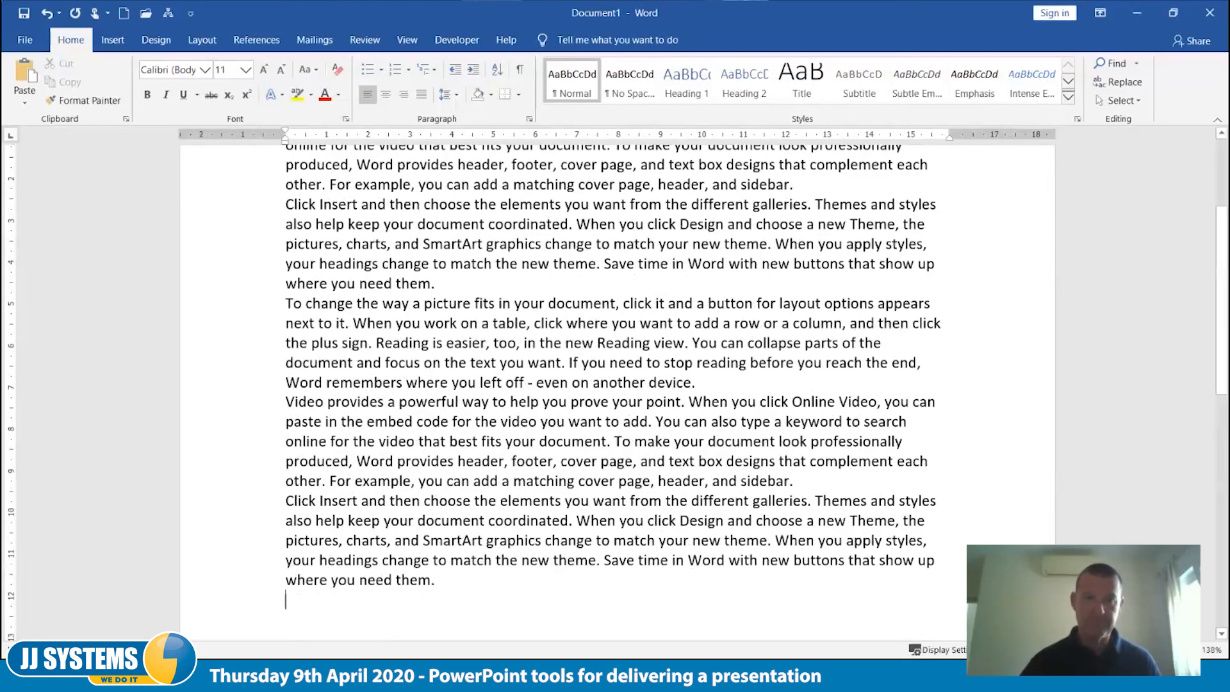
pyautogui.scroll(3, 452, 463)
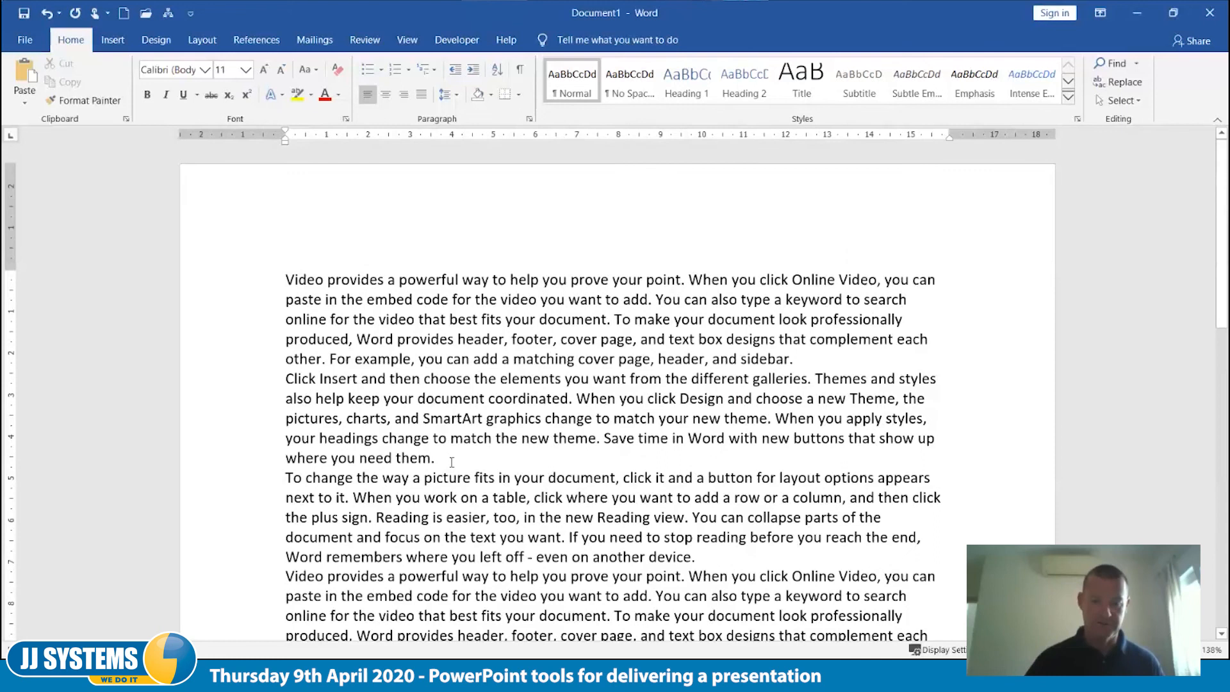
# Add blank lines before and after the third paragraph, "To change the way a picture fits", to separate it from its neighbours.
pyautogui.click(452, 463)
pyautogui.press('Return')
pyautogui.press('Return')
pyautogui.scroll(-3, 801, 462)
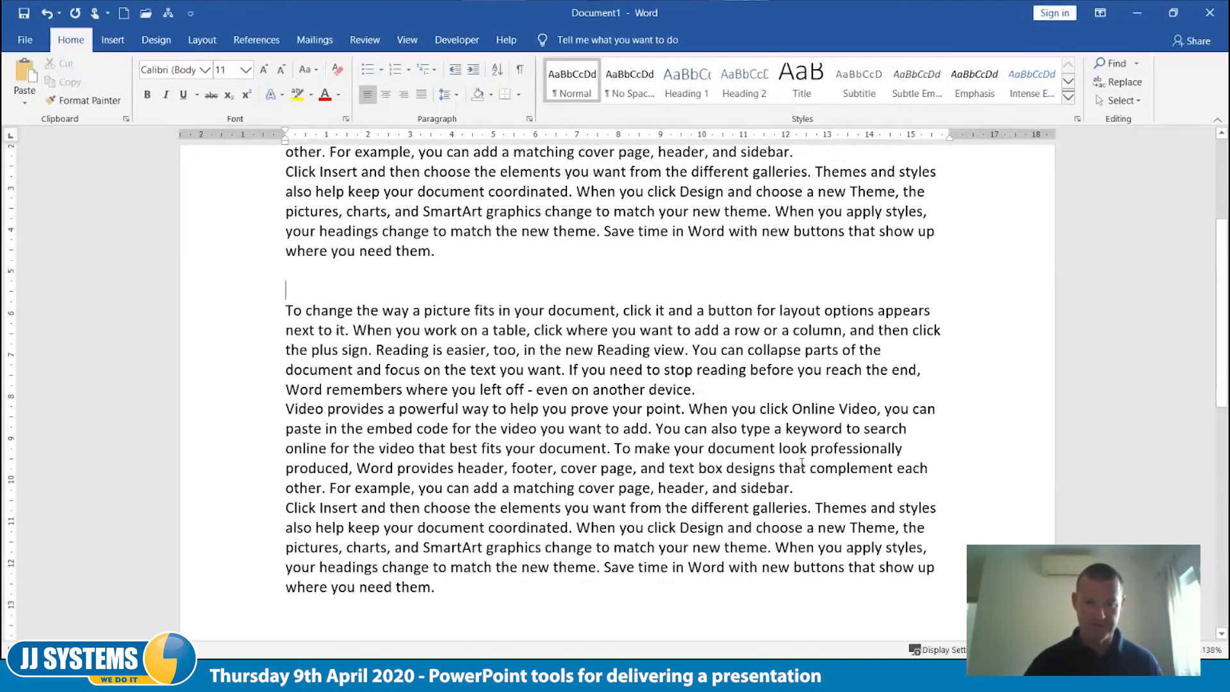
pyautogui.press('Return')
pyautogui.press('Return')
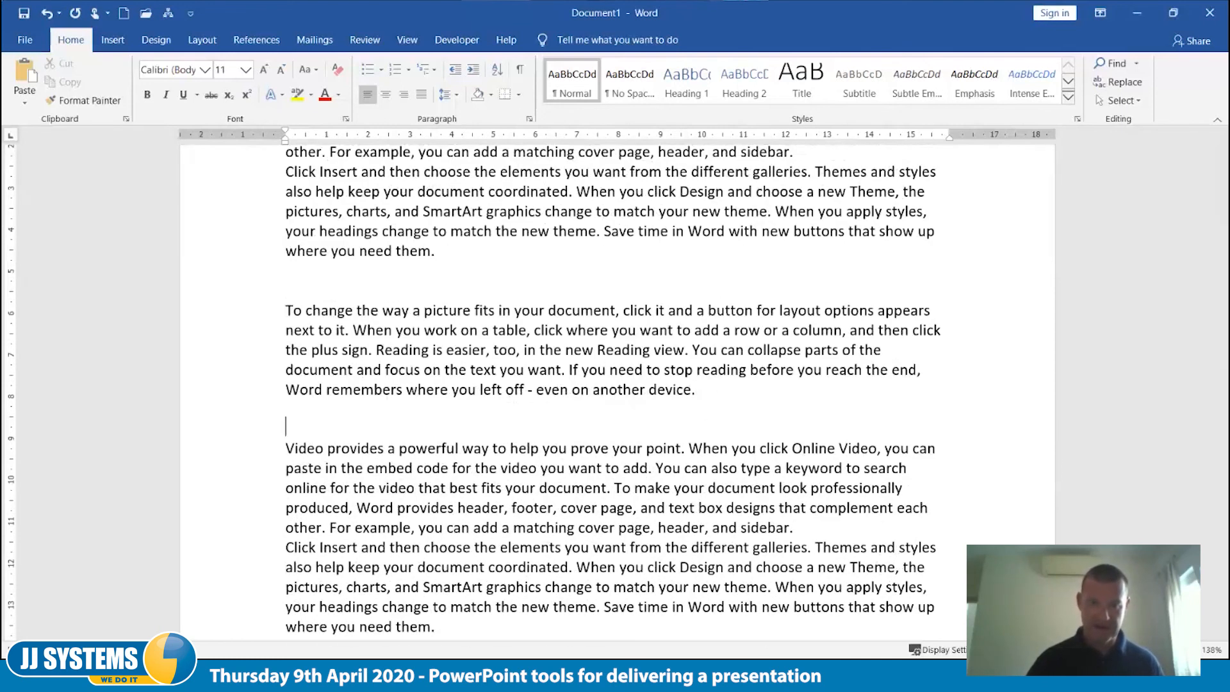
# Split "To change the way a picture fits" onto its own line, add a blank line below and start the remaining text with "In".
pyautogui.click(493, 311)
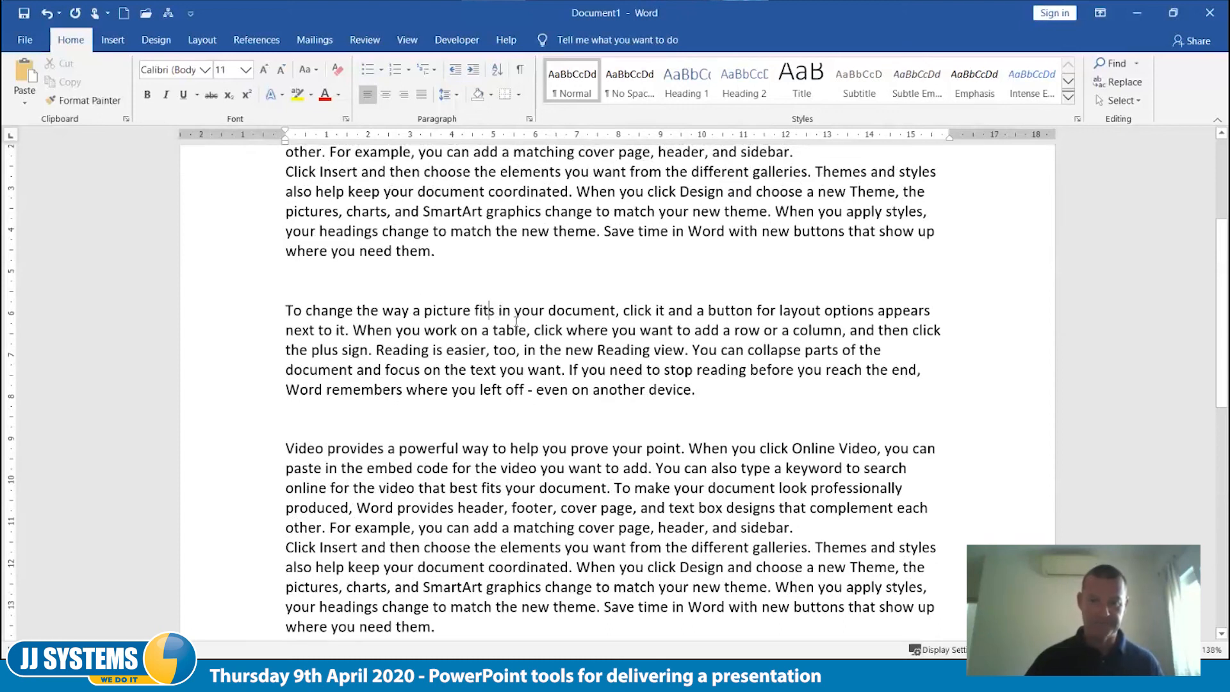
pyautogui.press('Return')
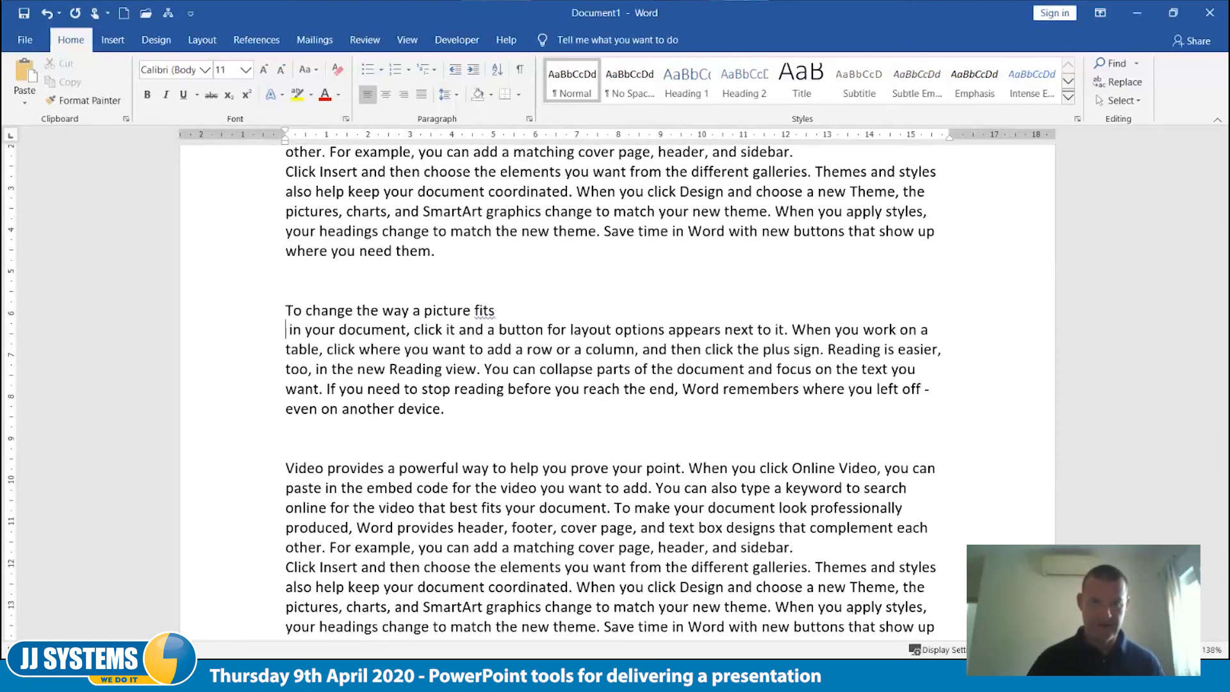
pyautogui.press('Delete')
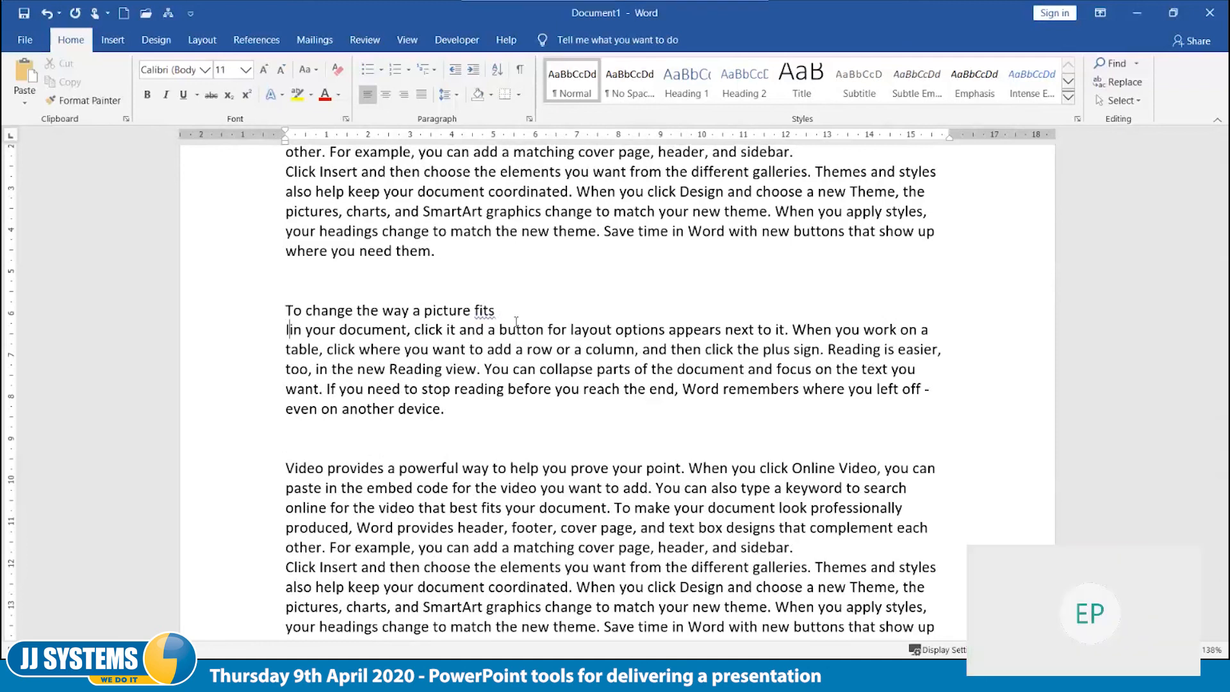
pyautogui.write('I')
pyautogui.press('Delete')
pyautogui.press('Return')
# Split "Video provides a powerful way" off the fourth paragraph, add a blank line below and start the remaining text with "To".
pyautogui.press('Down')
pyautogui.press('Right')
pyautogui.press('Right')
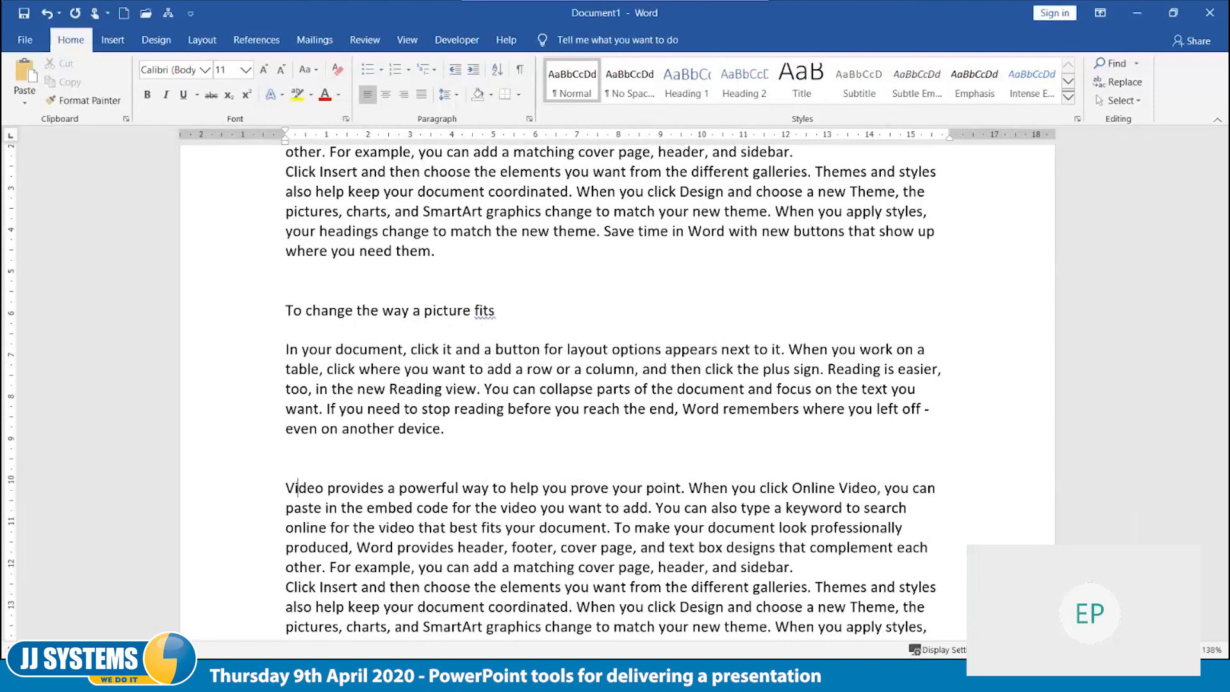
pyautogui.press('Right')
pyautogui.press('Right')
pyautogui.press('Right')
pyautogui.press('Right')
pyautogui.press('Right')
pyautogui.press('Right')
pyautogui.press('Right')
pyautogui.press('Right')
pyautogui.press('Right')
pyautogui.press('Right')
pyautogui.press('Right')
pyautogui.press('Right')
pyautogui.press('Right')
pyautogui.press('Right')
pyautogui.press('Right')
pyautogui.press('Right')
pyautogui.press('Right')
pyautogui.press('Right')
pyautogui.press('Right')
pyautogui.press('Right')
pyautogui.press('Return')
pyautogui.press('Return')
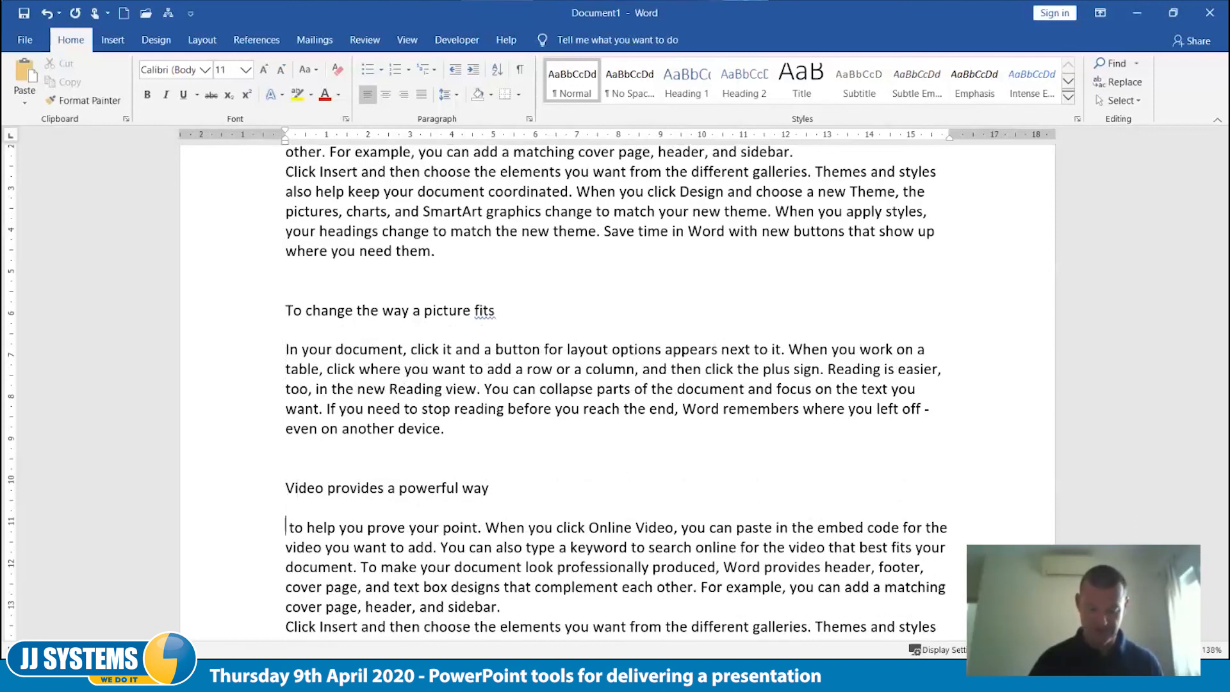
pyautogui.write('T')
pyautogui.press('Delete')
pyautogui.press('Delete')
# Split "Video" off the first paragraph onto its own line, add a blank line below and start the remaining text with "Provides".
pyautogui.press('Up')
pyautogui.press('Up')
pyautogui.press('Up')
pyautogui.press('Up')
pyautogui.press('Up')
pyautogui.press('Up')
pyautogui.press('Up')
pyautogui.press('Up')
pyautogui.press('Up')
pyautogui.press('Up')
pyautogui.press('Up')
pyautogui.press('Up')
pyautogui.press('Up')
pyautogui.press('Up')
pyautogui.press('Up')
pyautogui.press('Up')
pyautogui.press('Up')
pyautogui.press('Up')
pyautogui.press('Up')
pyautogui.press('Up')
pyautogui.press('Up')
pyautogui.press('Up')
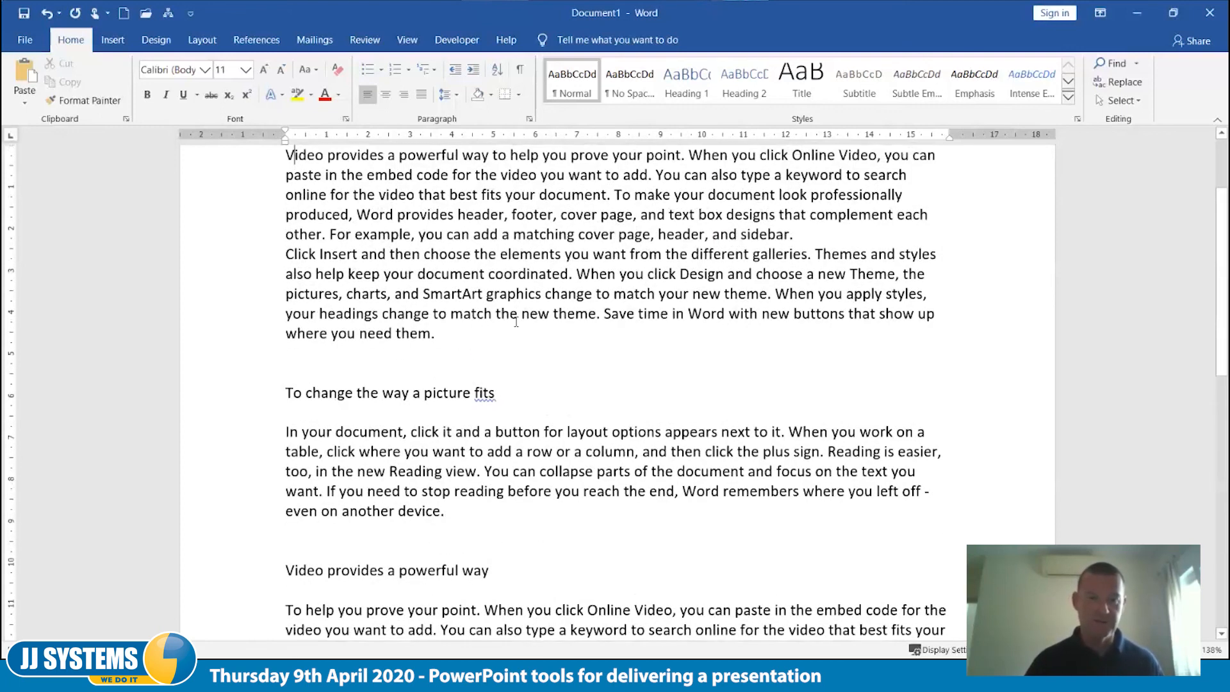
pyautogui.press('Return')
pyautogui.press('Return')
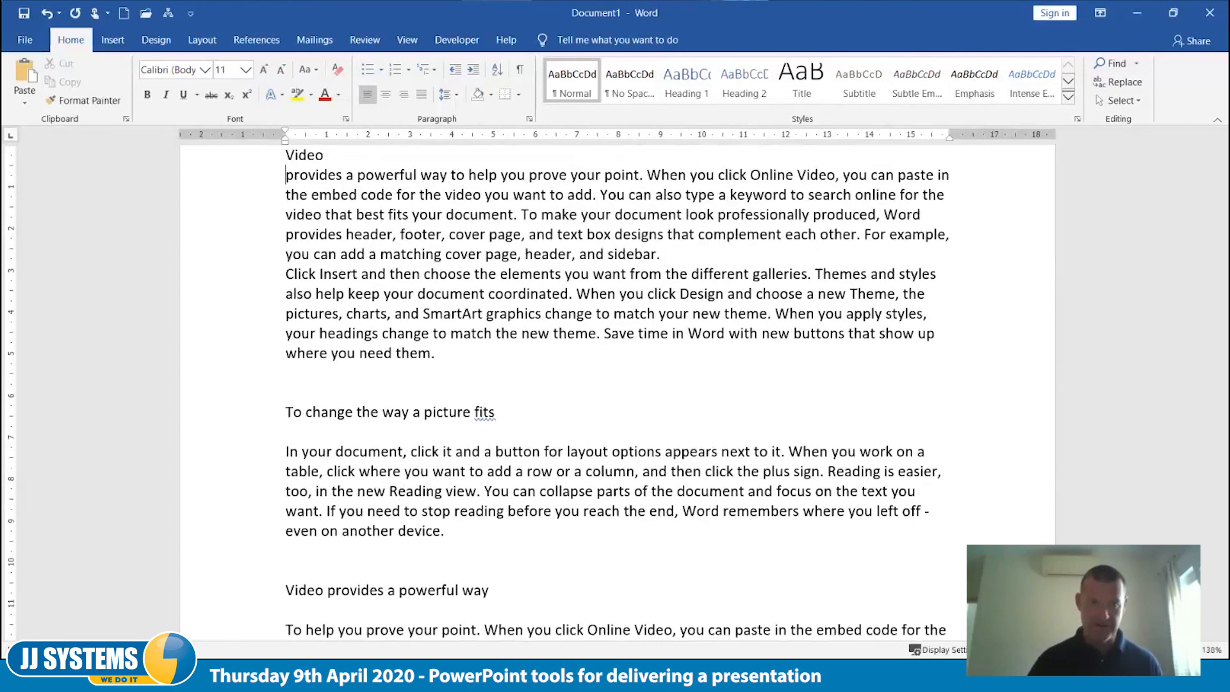
pyautogui.press('Delete')
pyautogui.write('P')
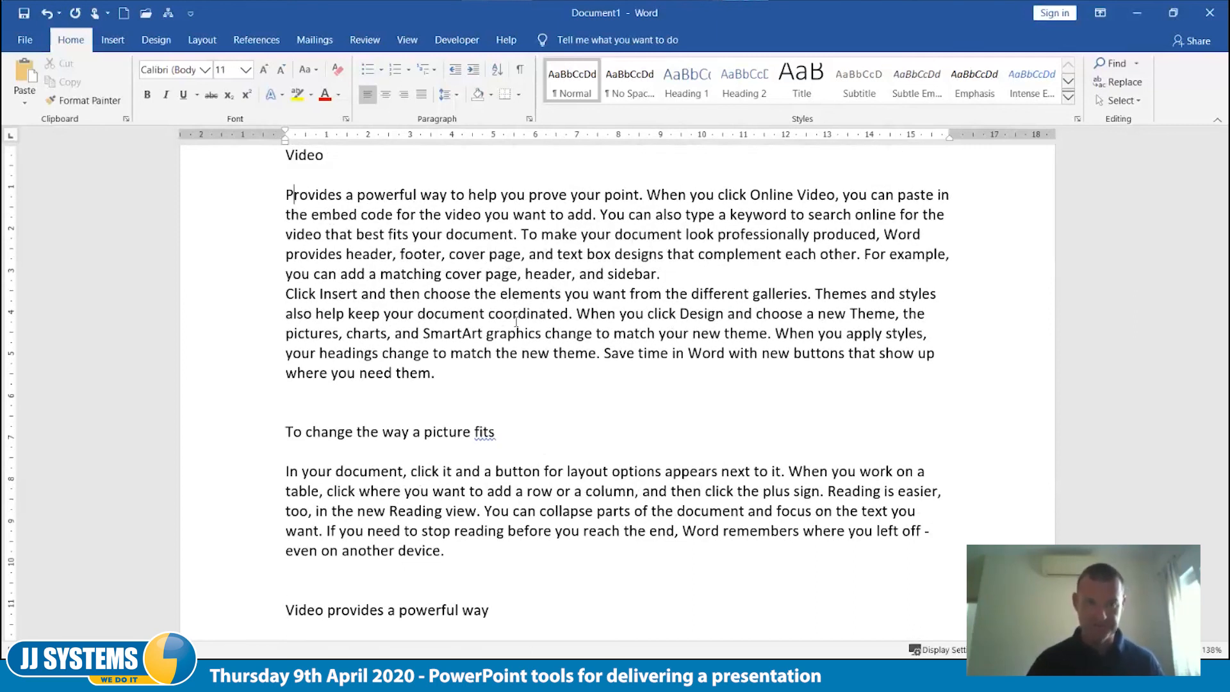
# Insert a page break at the very start of the document, before the "Video" line.
pyautogui.hotkey('ctrl', 'Home')
pyautogui.hotkey('ctrl', 'Return')
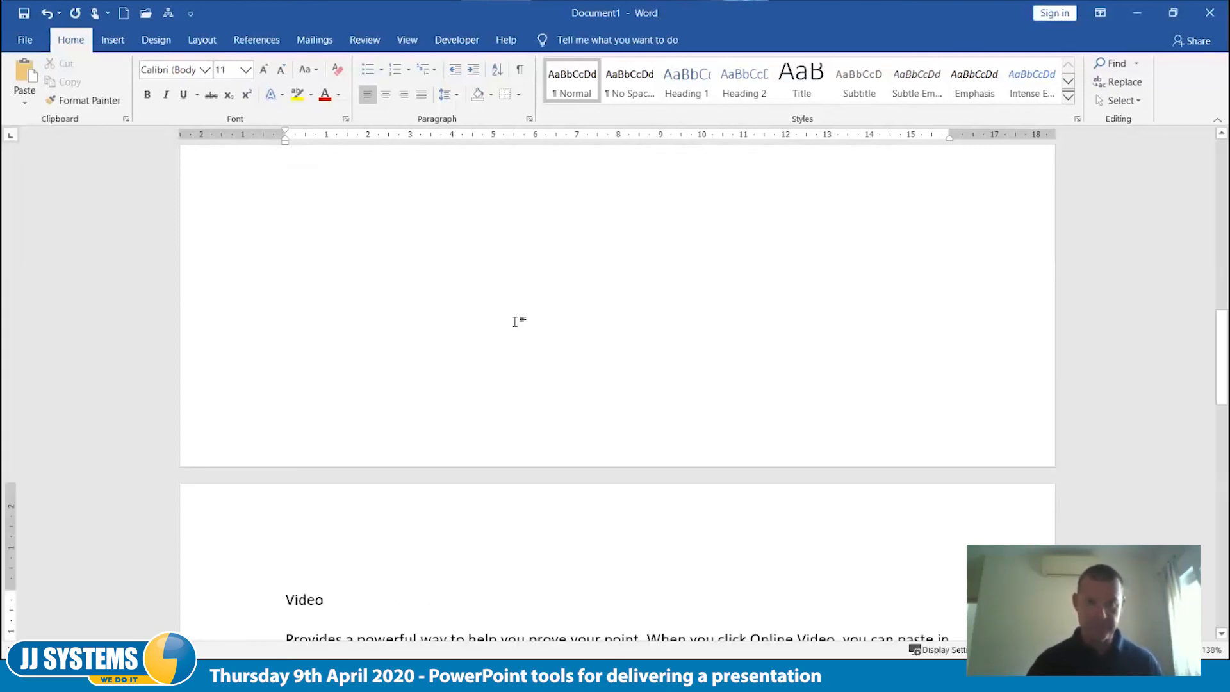
pyautogui.scroll(-5, 518, 356)
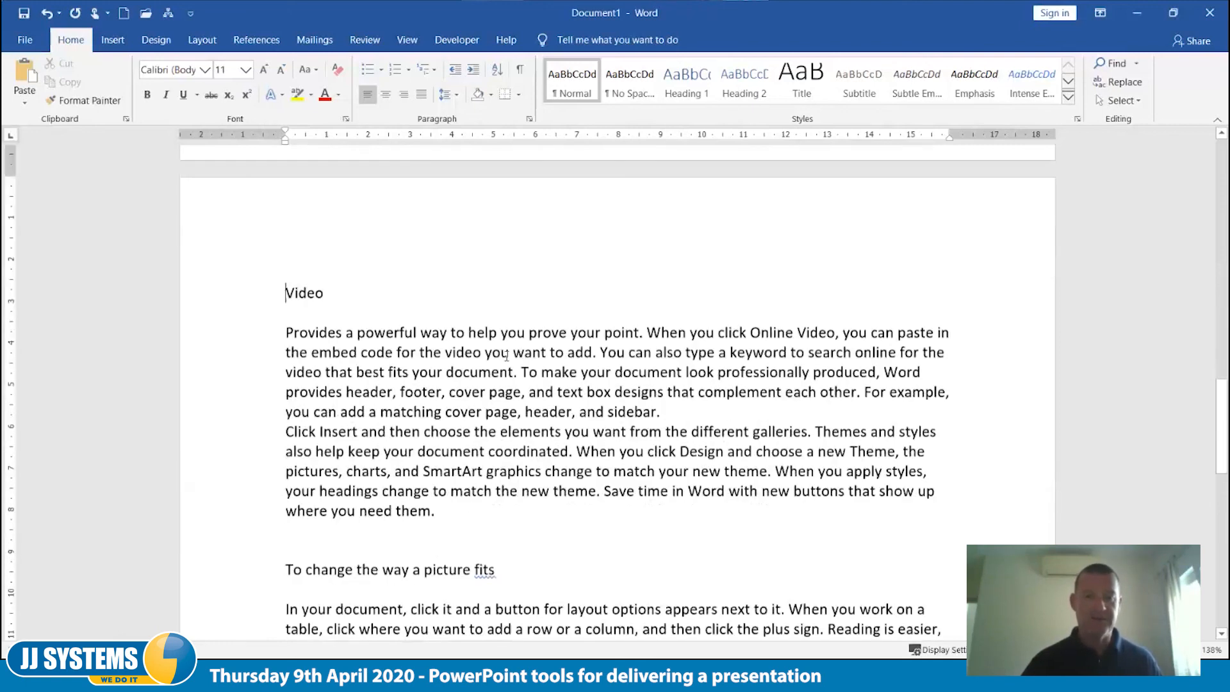
pyautogui.scroll(-3, 506, 356)
pyautogui.scroll(-4, 401, 420)
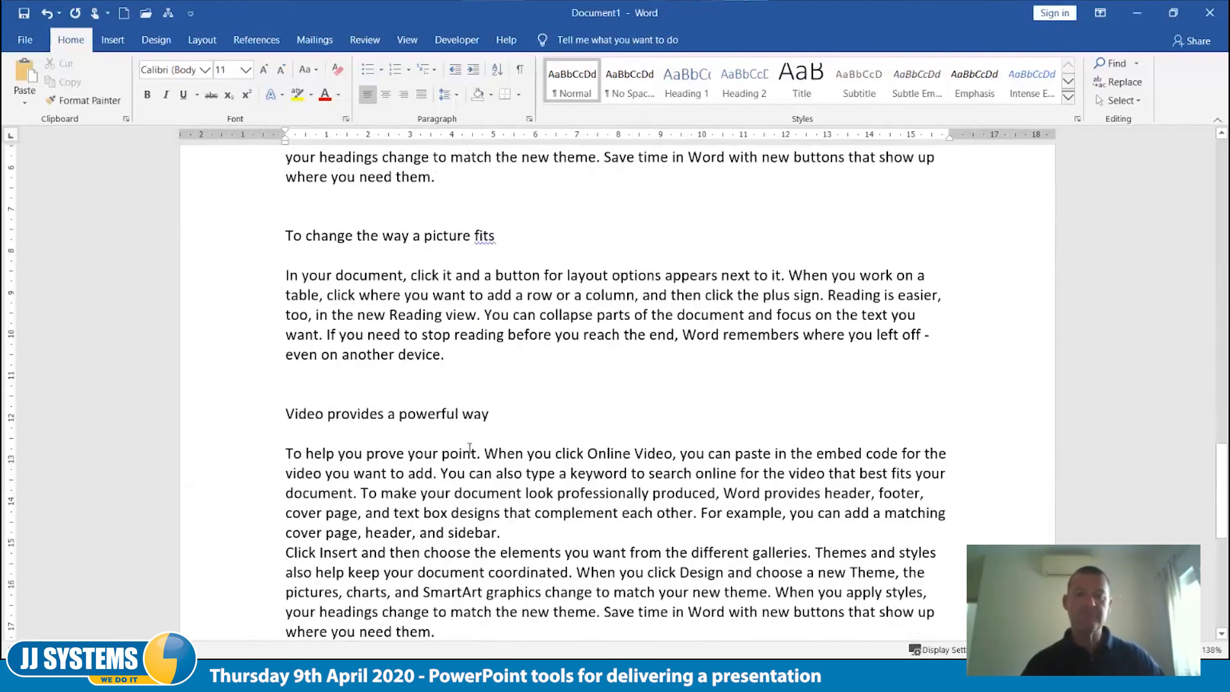
pyautogui.scroll(6, 470, 451)
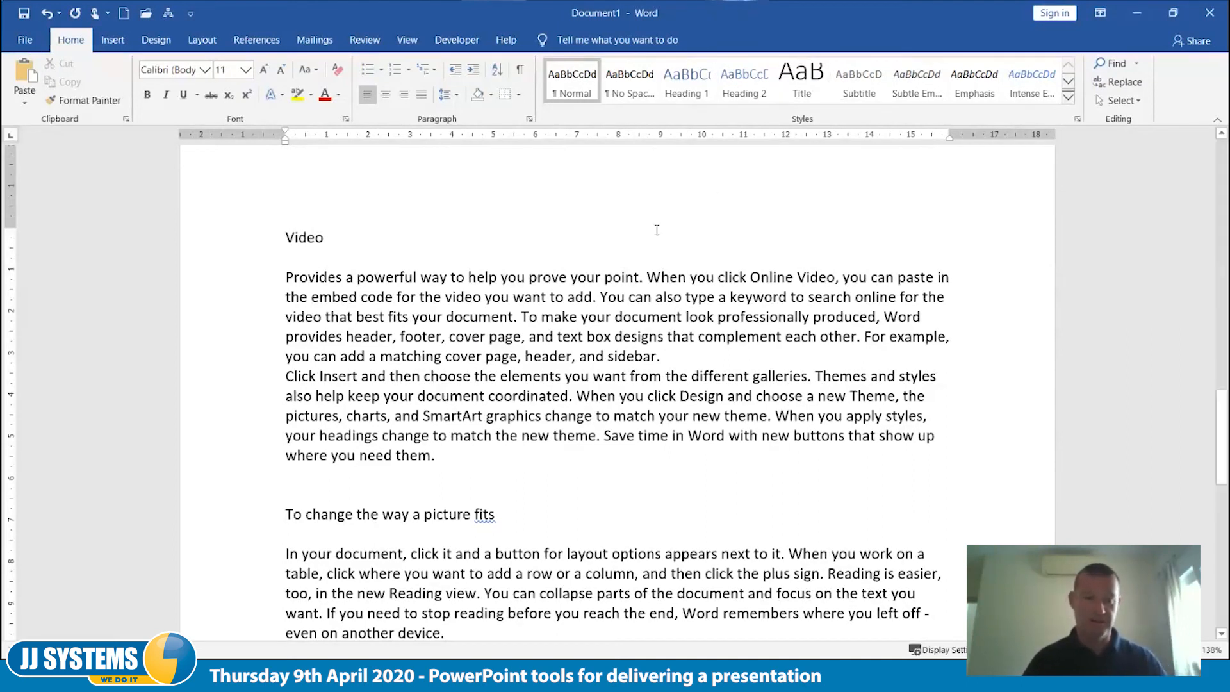
# Apply the Heading 1 style to "Video", "To change the way a picture fits" and "Video provides a powerful way".
pyautogui.click(215, 243)
pyautogui.click(678, 78)
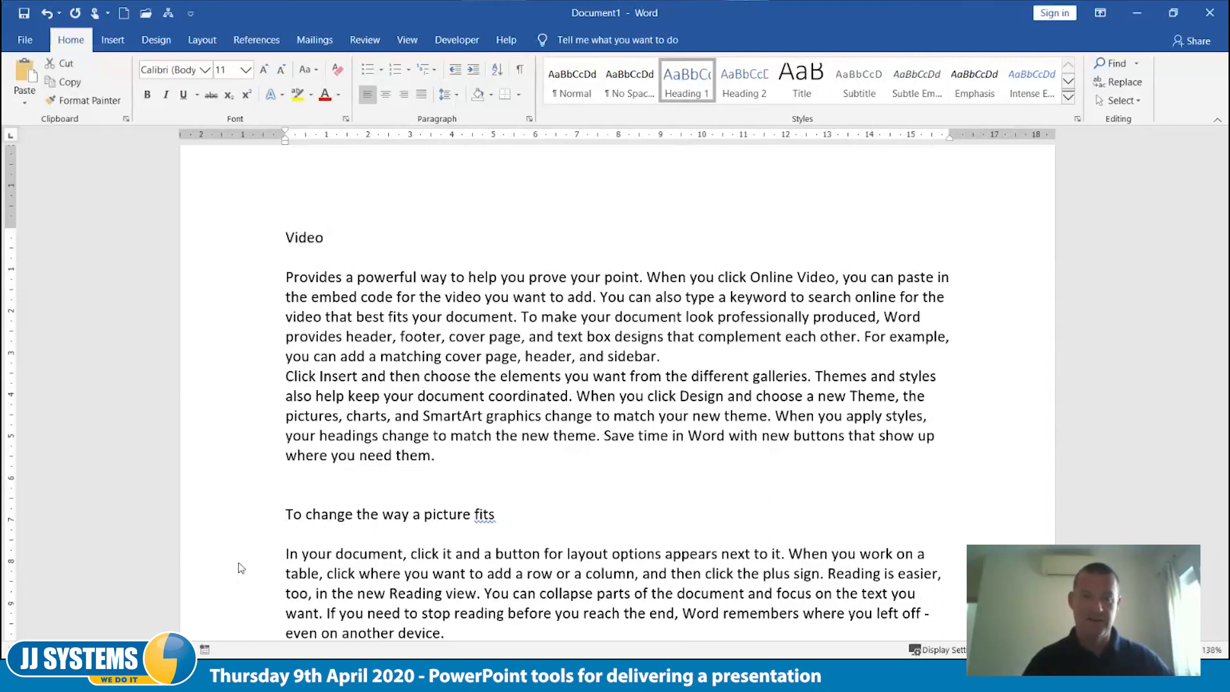
pyautogui.click(214, 523)
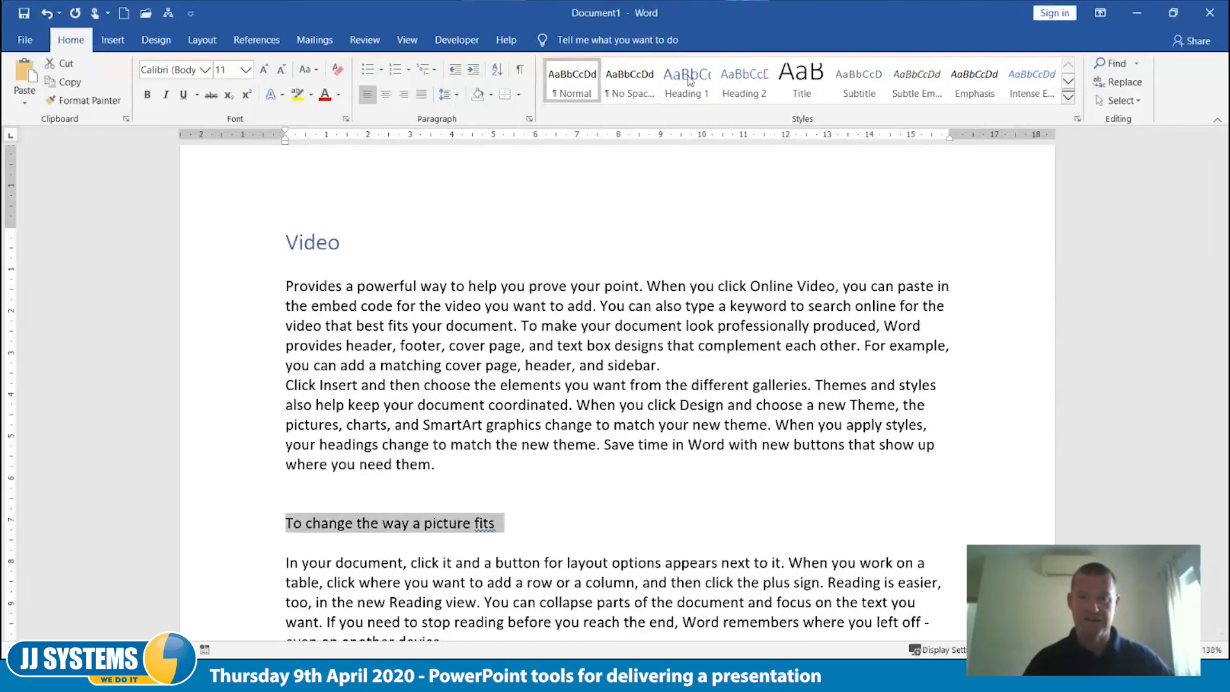
pyautogui.click(685, 78)
pyautogui.scroll(-3, 612, 493)
pyautogui.scroll(-3, 611, 493)
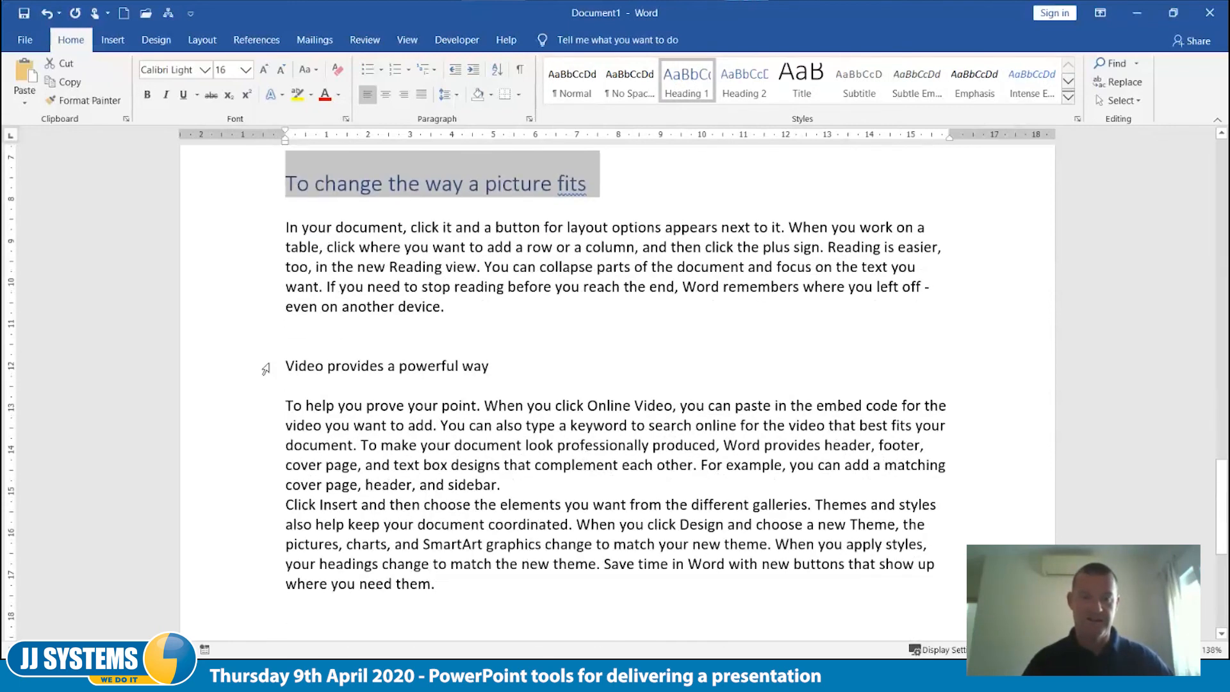
pyautogui.click(255, 365)
pyautogui.click(697, 102)
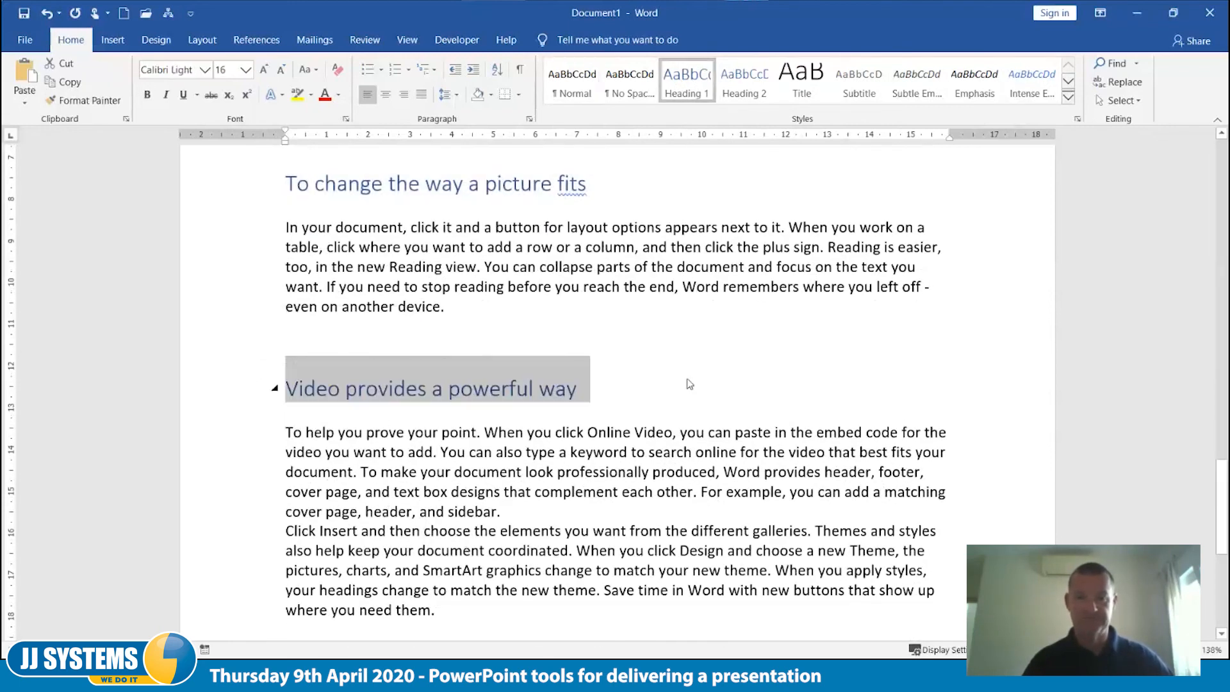
pyautogui.click(687, 382)
# Insert an Automatic Table 1 table of contents ahead of the "Video" heading.
pyautogui.scroll(15, 687, 380)
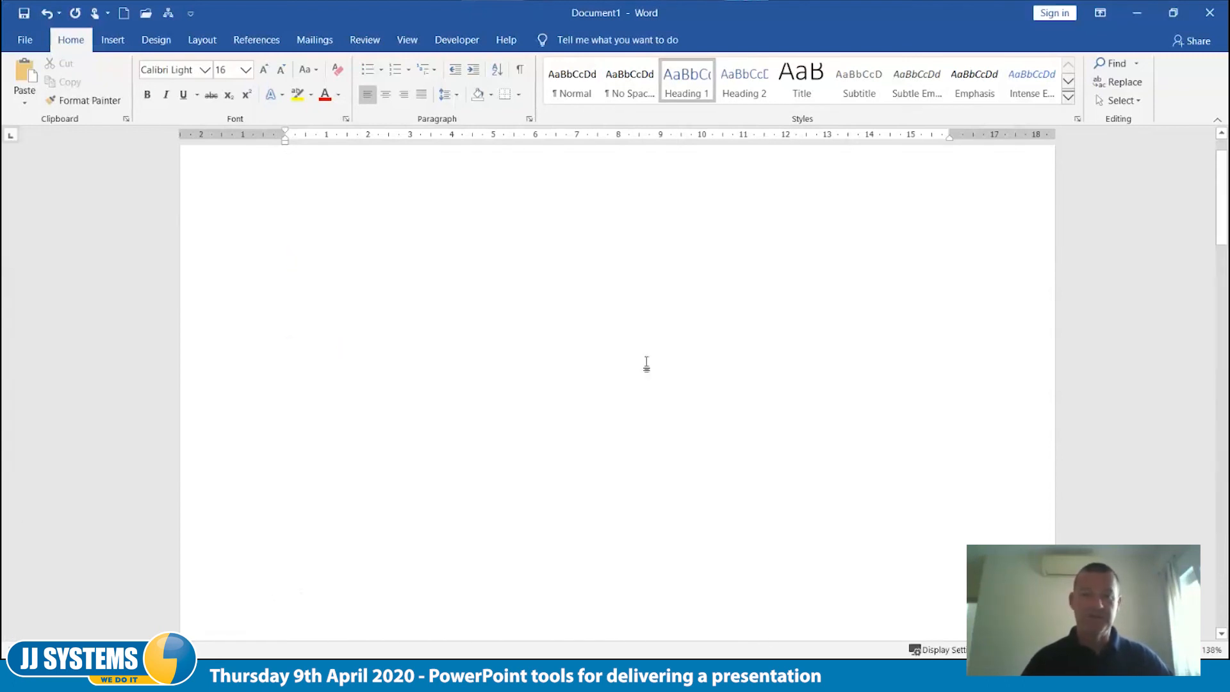
pyautogui.scroll(1, 488, 294)
pyautogui.click(488, 294)
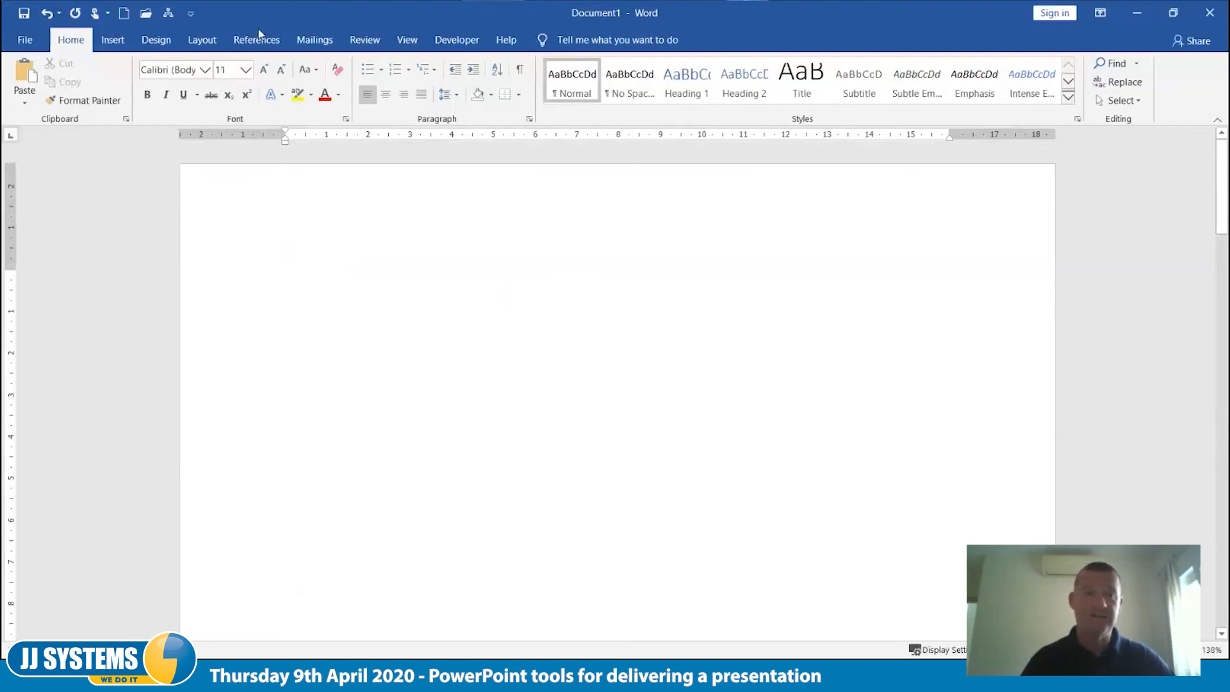
pyautogui.click(104, 47)
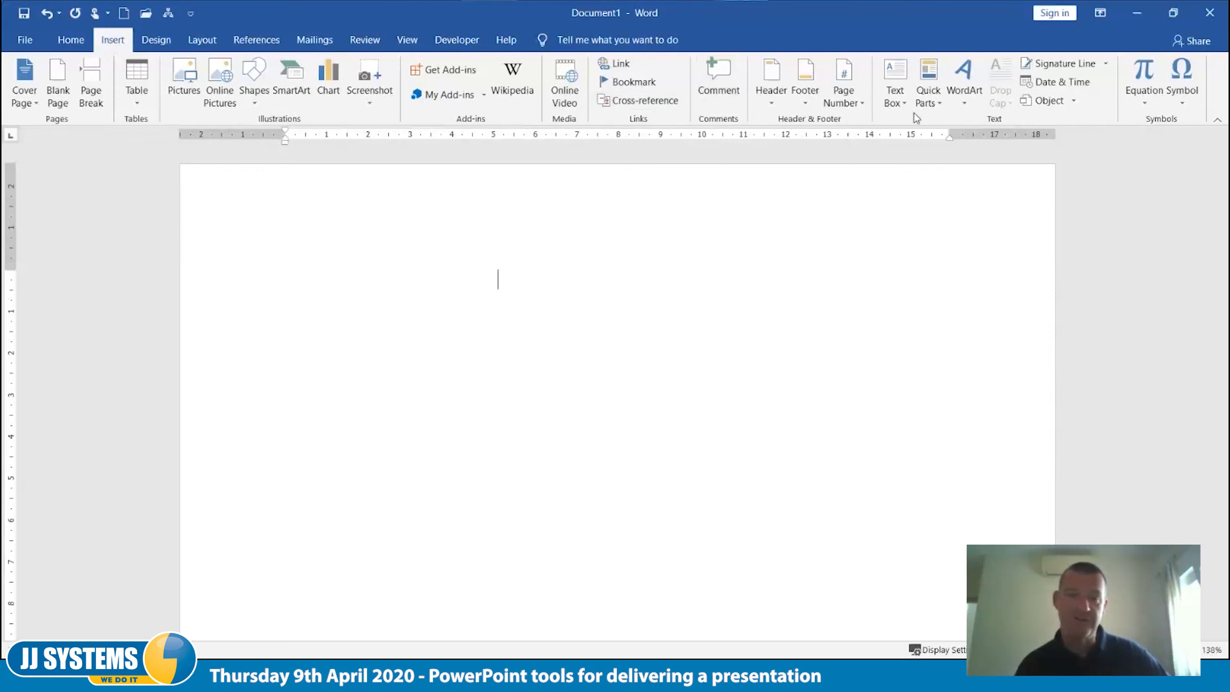
pyautogui.click(259, 44)
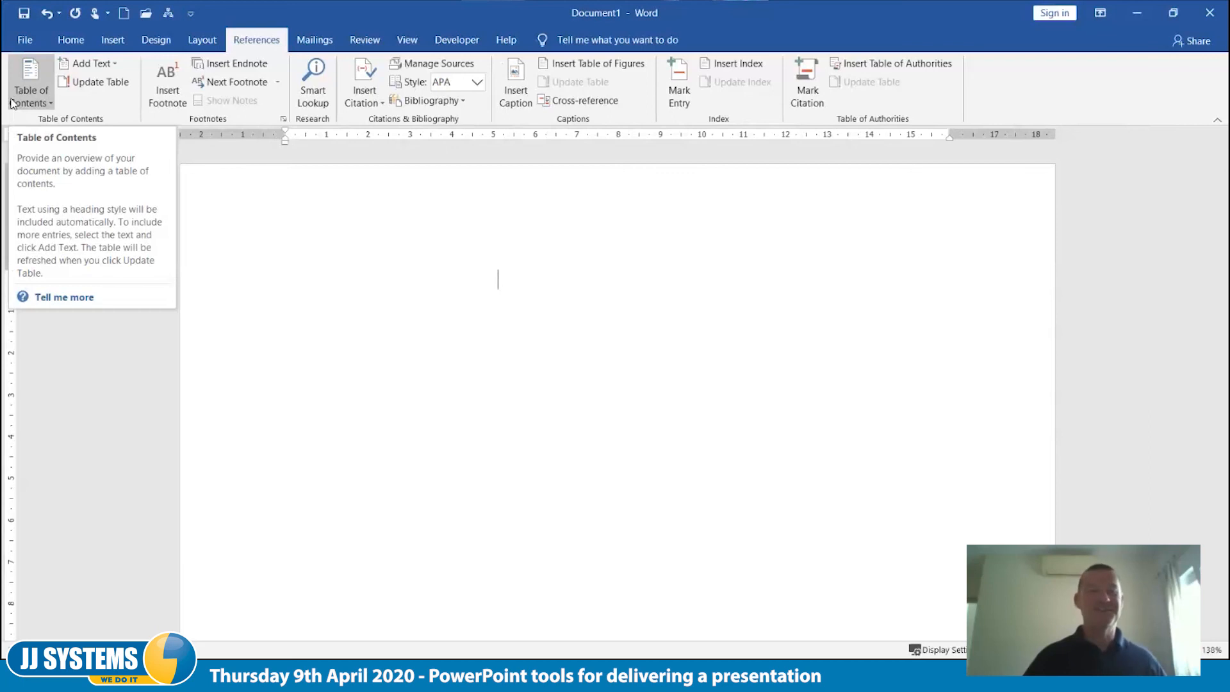
pyautogui.click(29, 80)
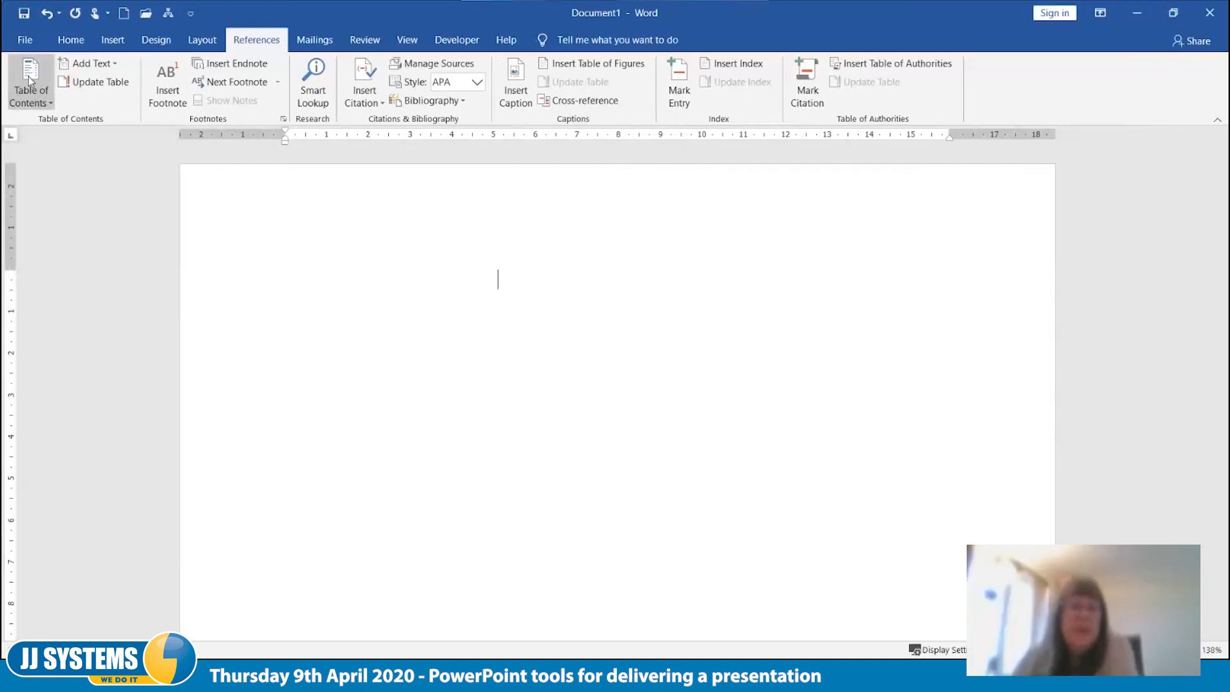
pyautogui.click(29, 78)
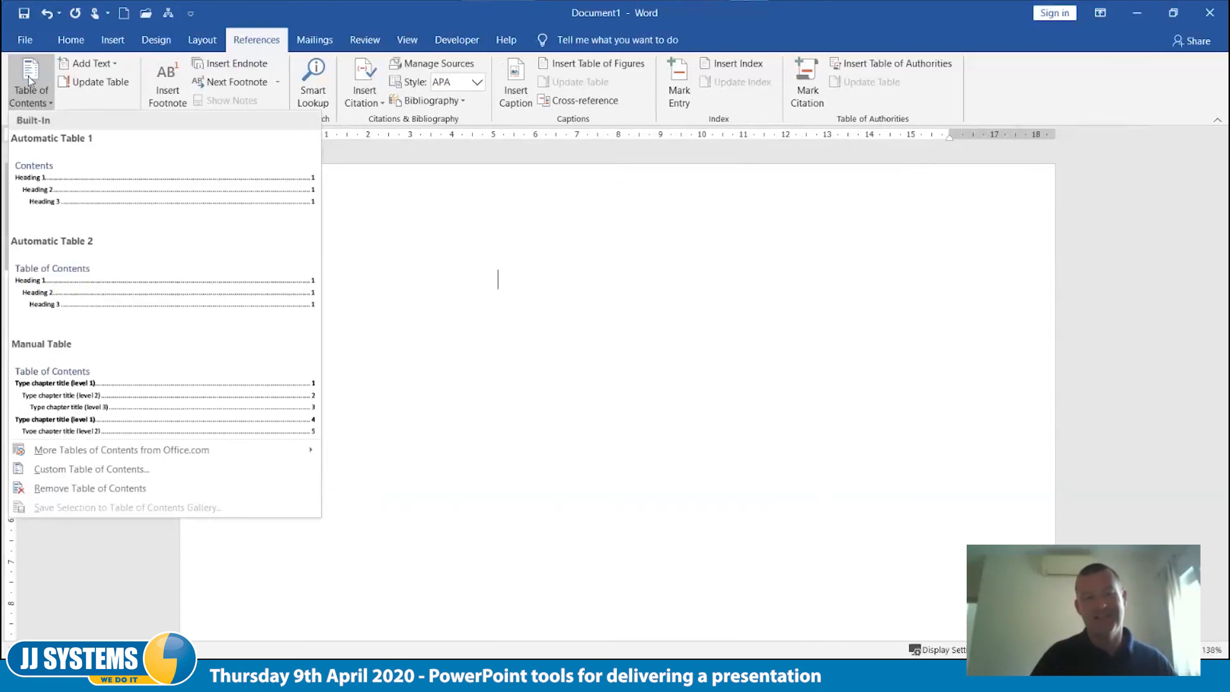
pyautogui.click(34, 177)
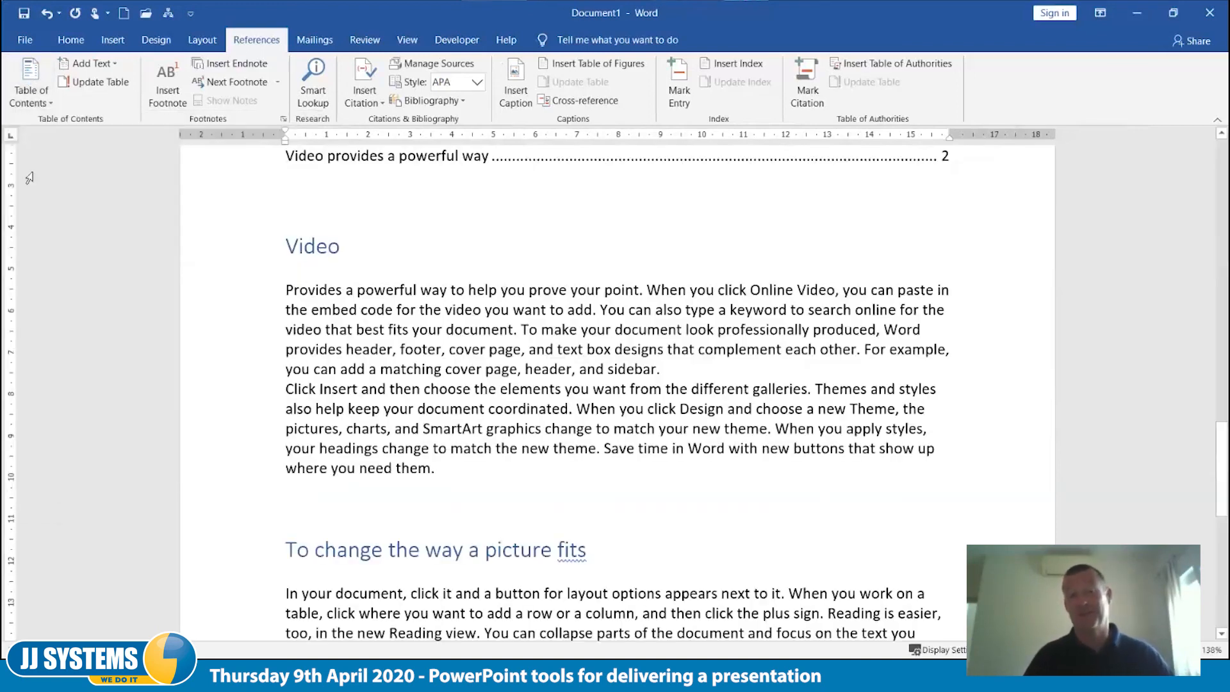
# Insert a page break between the table of contents and the "Video" heading.
pyautogui.scroll(5, 398, 294)
pyautogui.click(534, 384)
pyautogui.hotkey('ctrl', 'z')
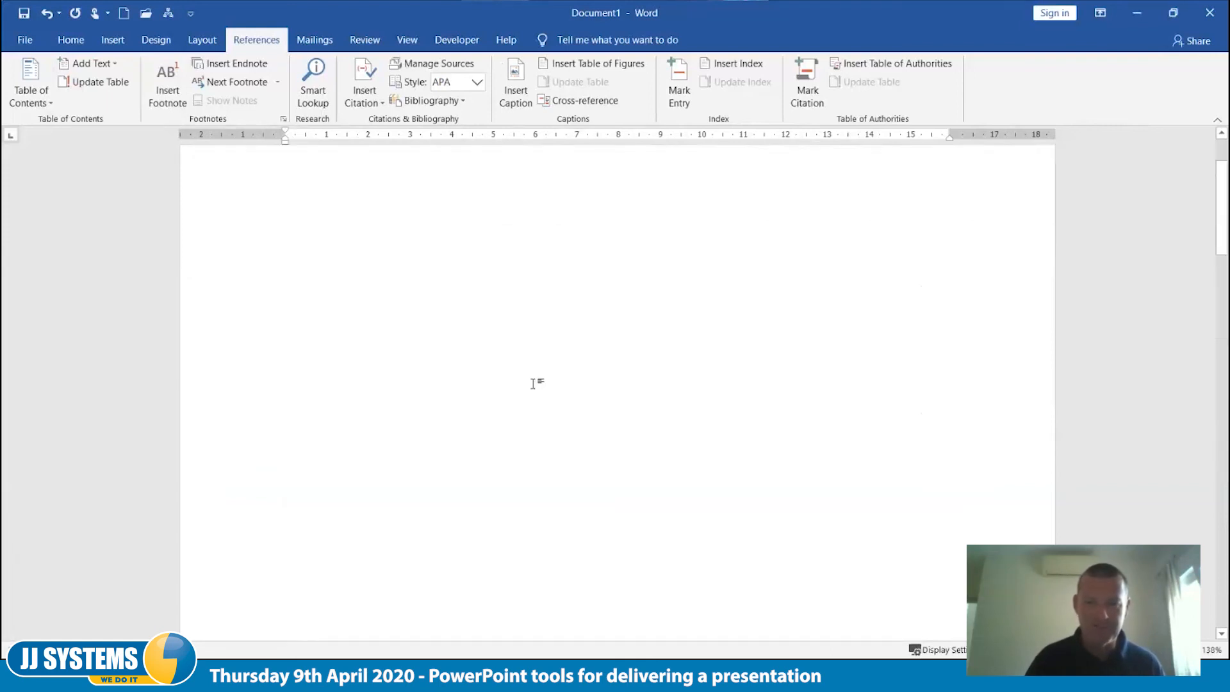
pyautogui.scroll(-7, 533, 384)
pyautogui.click(326, 434)
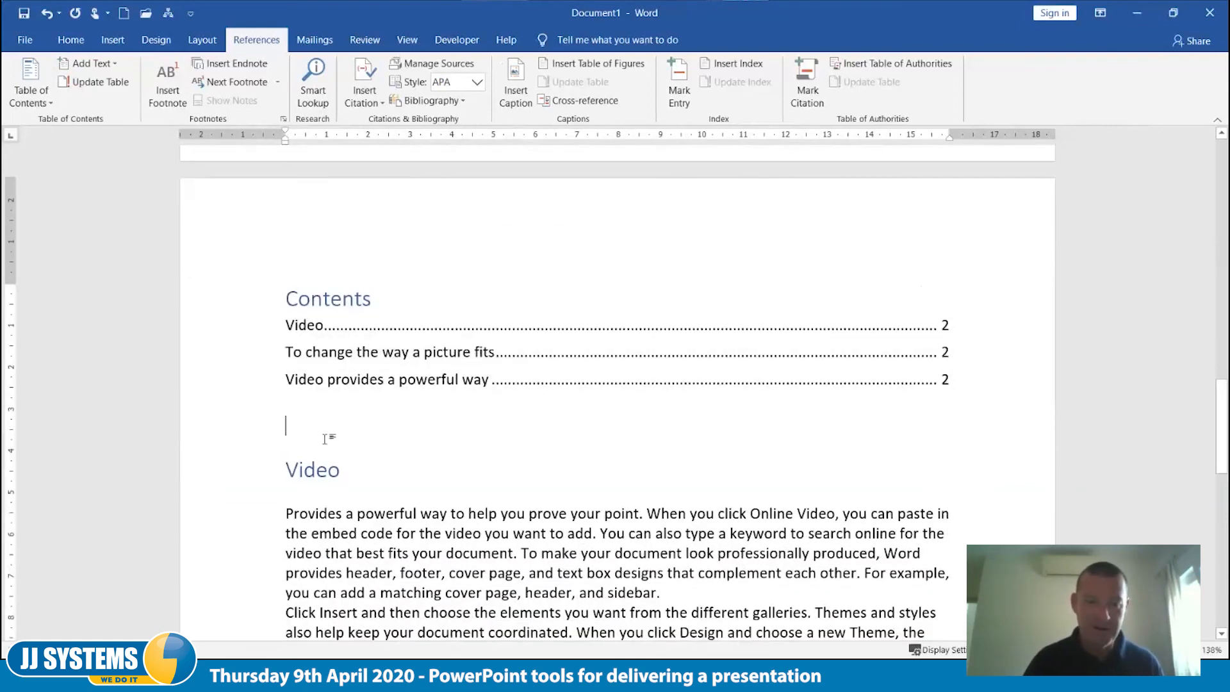
pyautogui.hotkey('ctrl', 'Return')
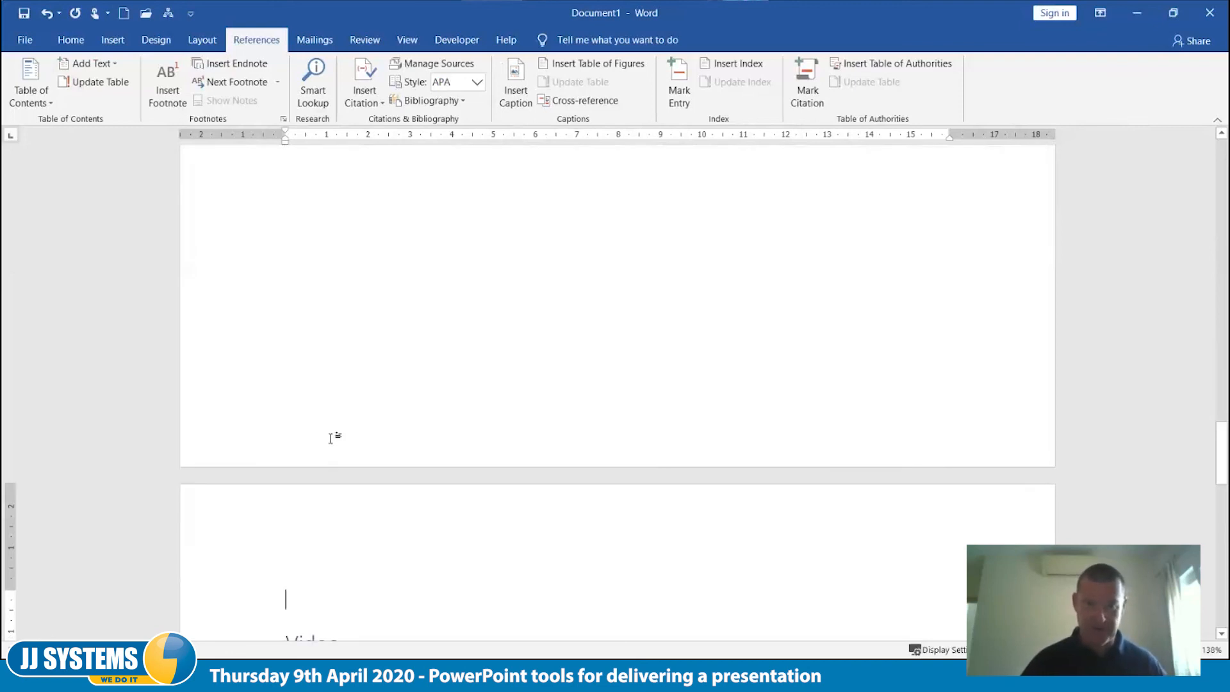
pyautogui.scroll(6, 333, 436)
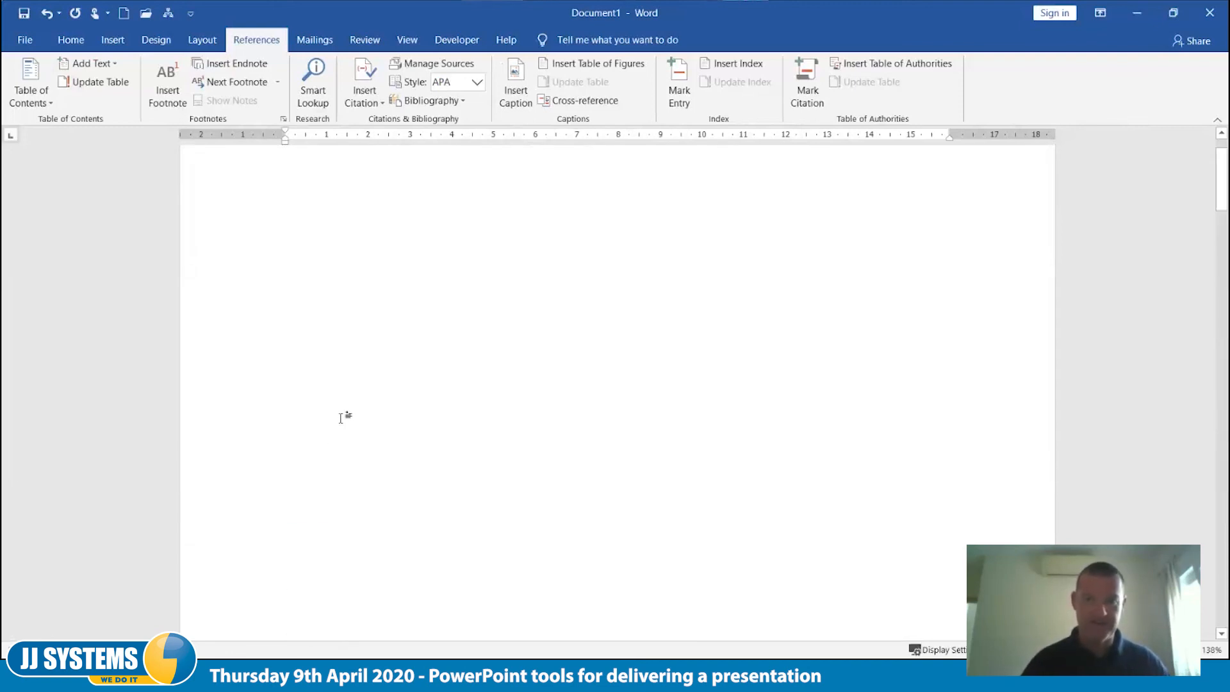
# Insert a page break directly before the "To change the way a picture fits" heading.
pyautogui.write('Contents Video\t2 To change the way a picture fits\t2 Video provides a powerful way\t2')
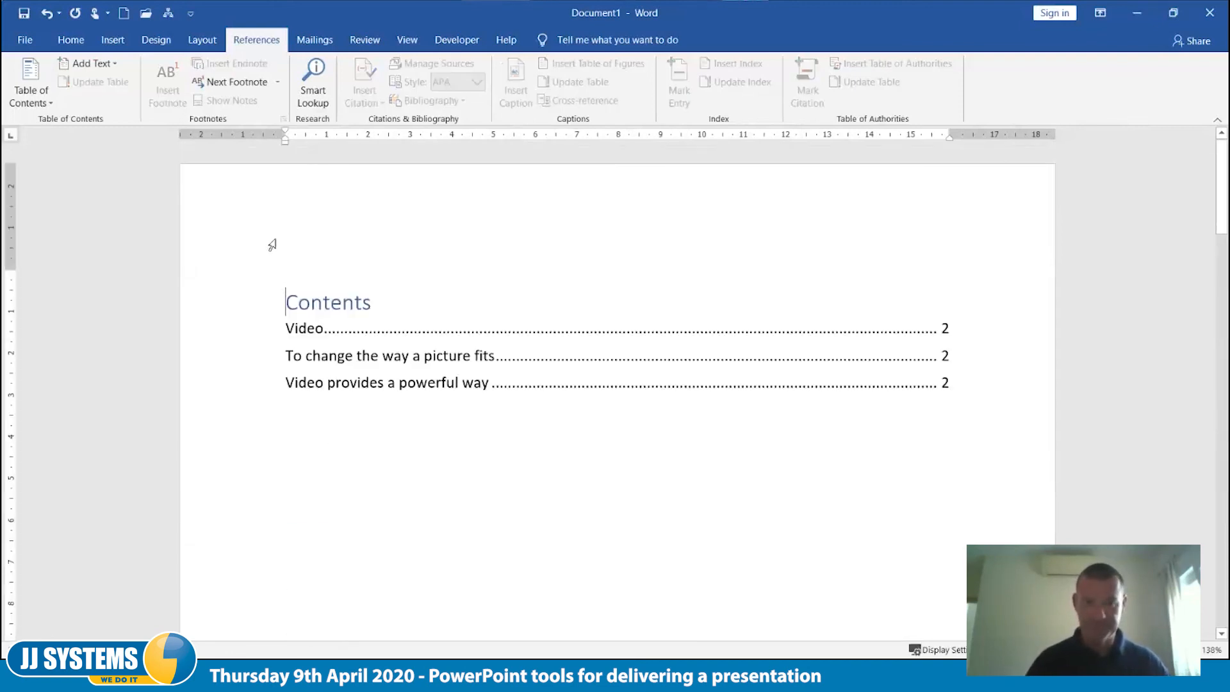
pyautogui.click(804, 483)
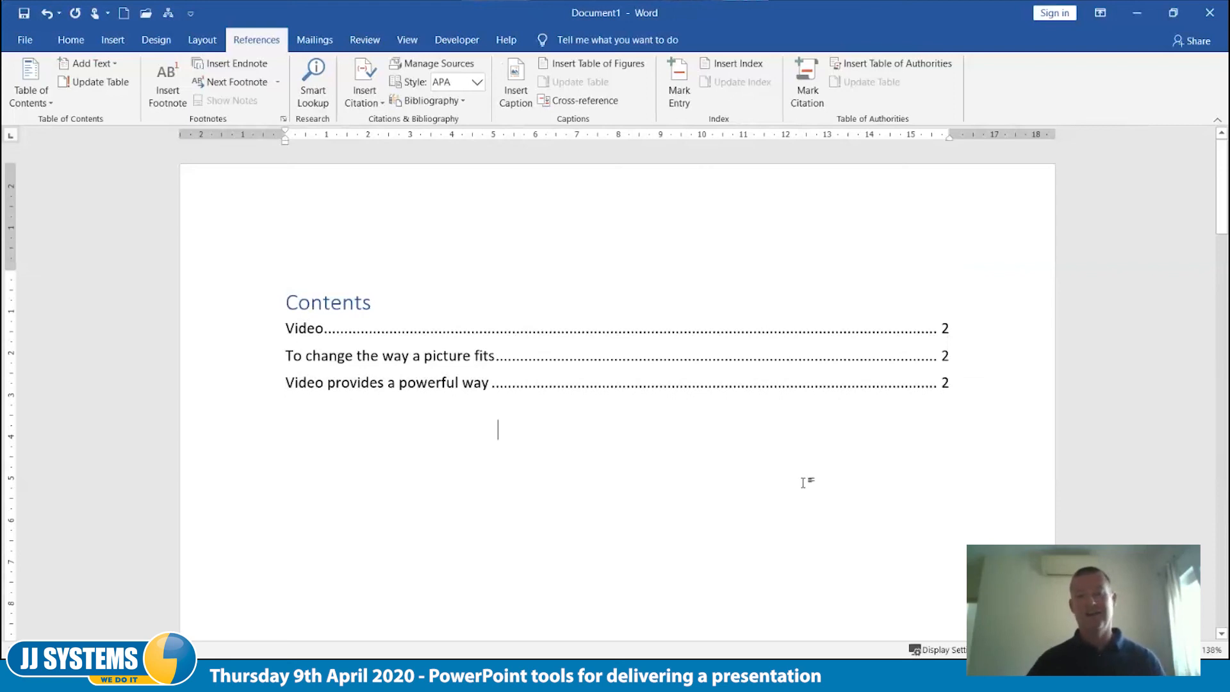
pyautogui.scroll(-12, 992, 422)
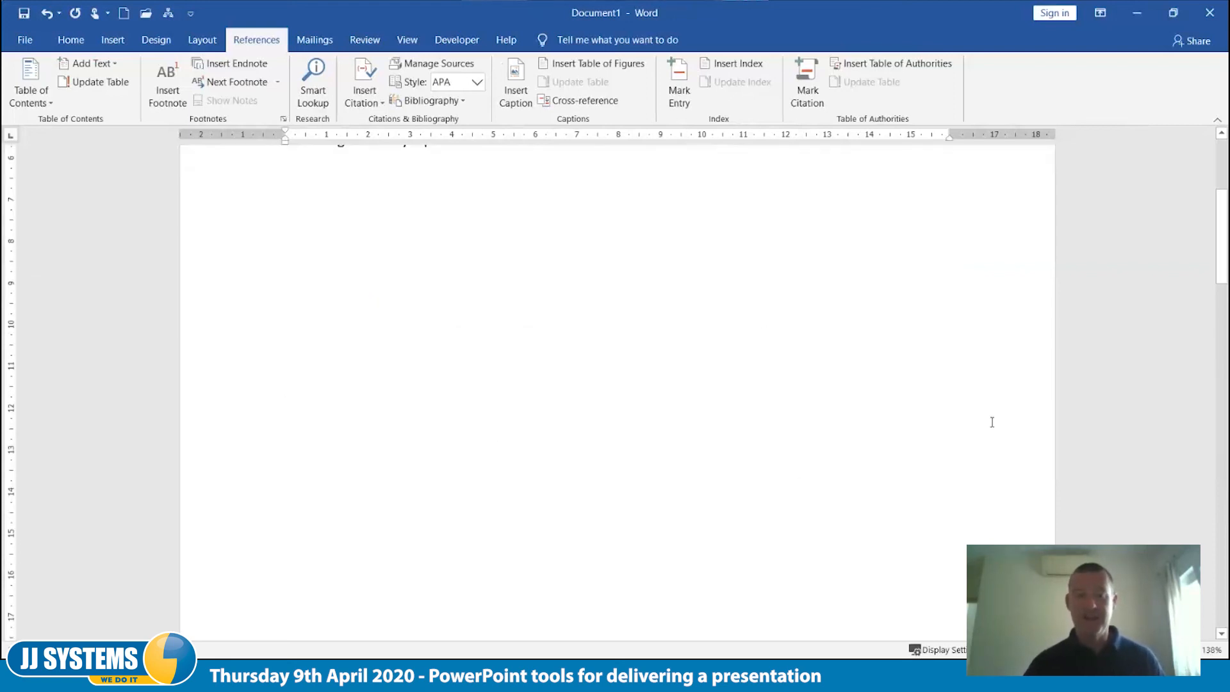
pyautogui.scroll(-8, 991, 422)
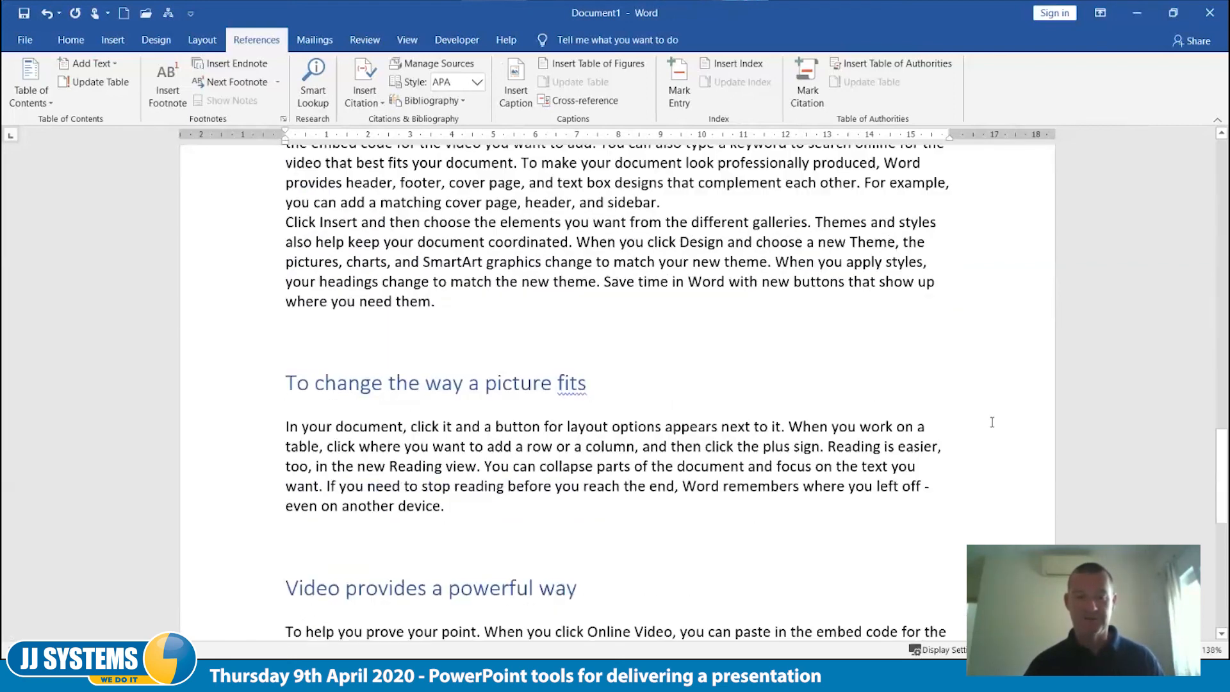
pyautogui.moveTo(260, 331)
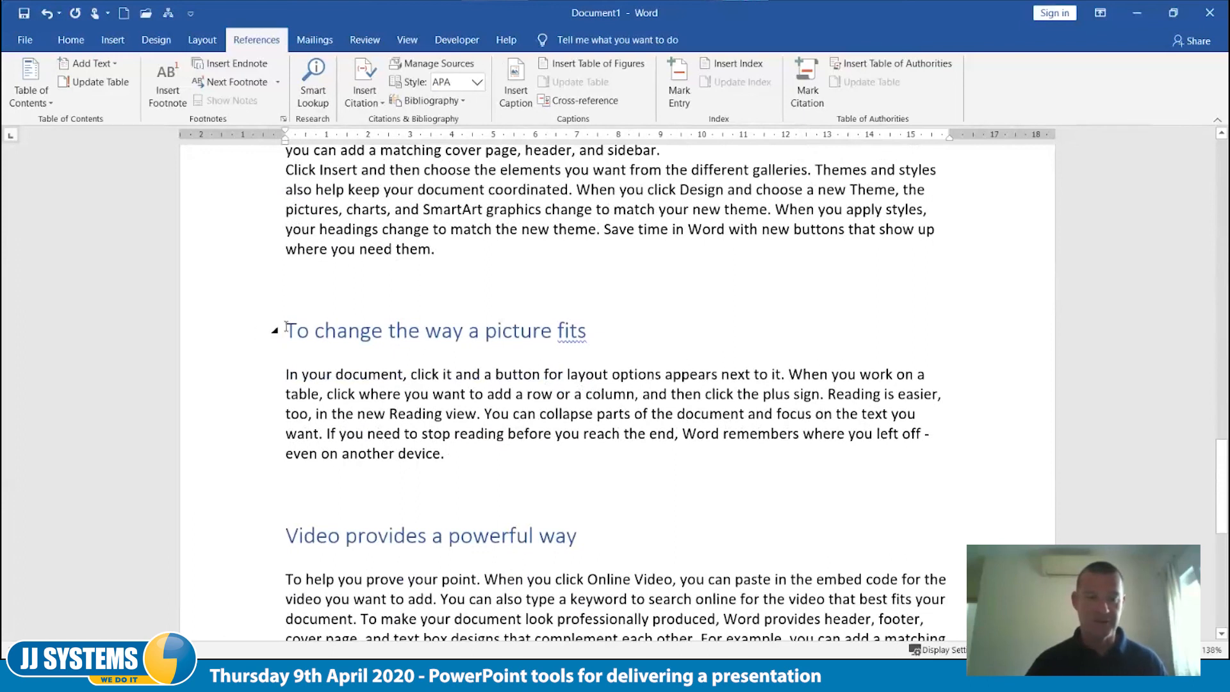
pyautogui.click(488, 328)
pyautogui.hotkey('ctrl', 'Return')
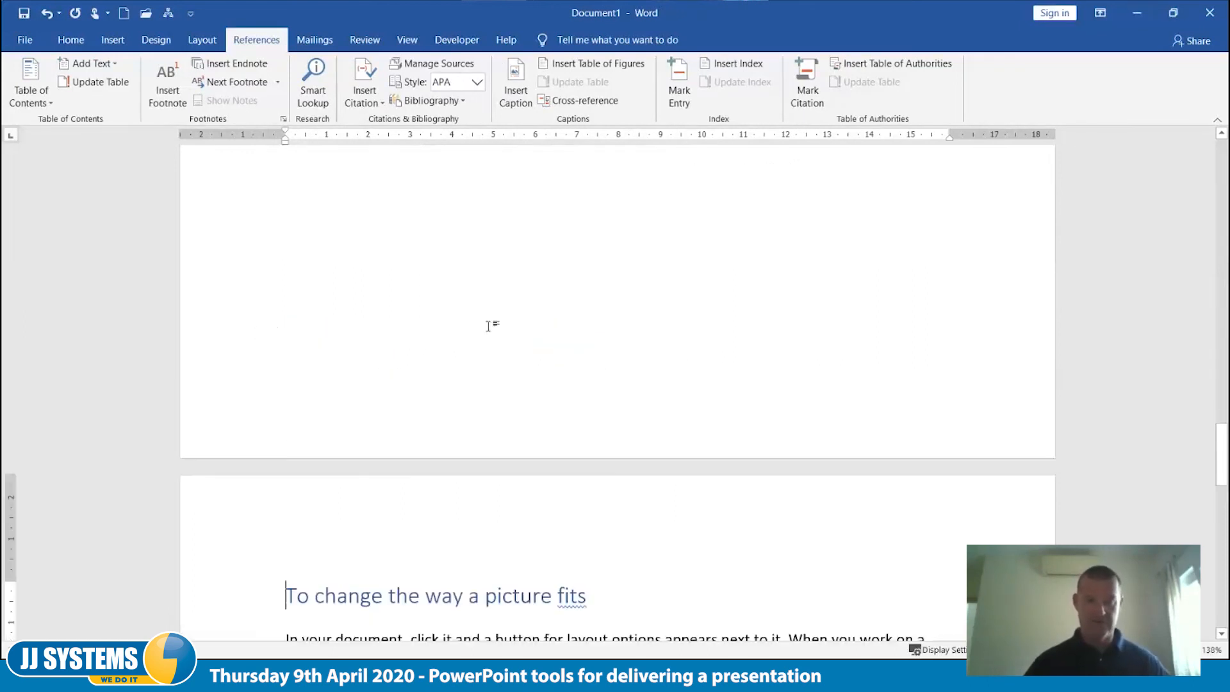
# Update the table of contents using the option that refreshes page numbers only.
pyautogui.scroll(-5, 575, 362)
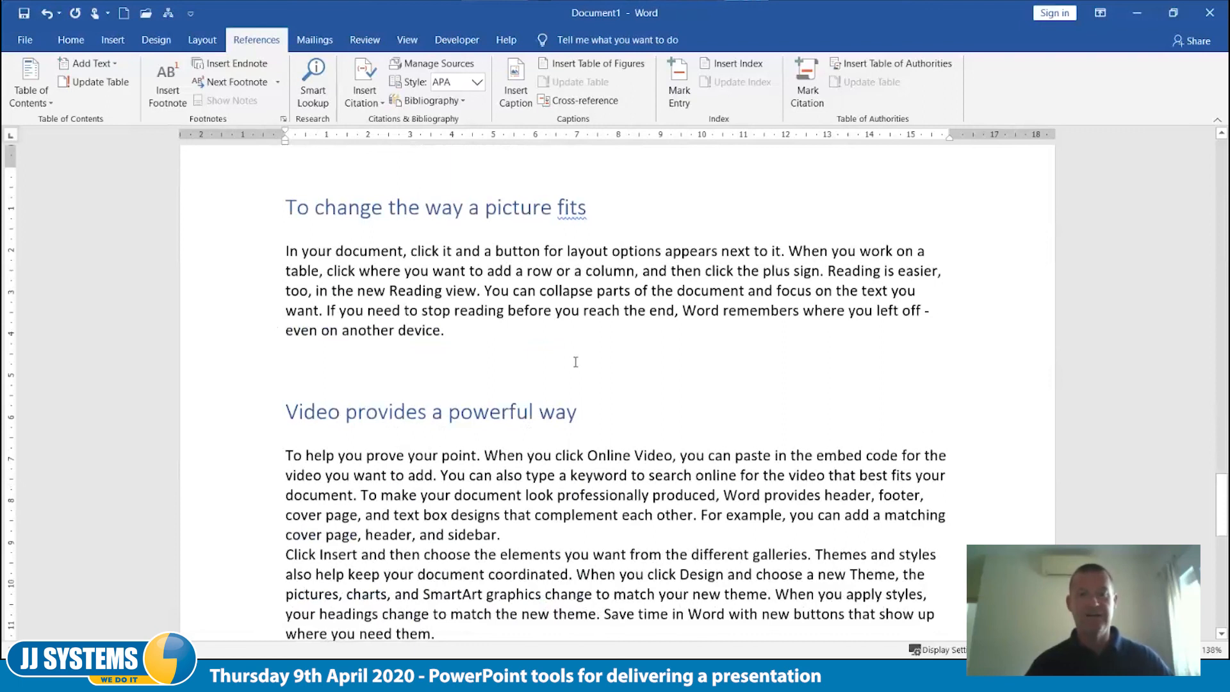
pyautogui.scroll(10, 575, 362)
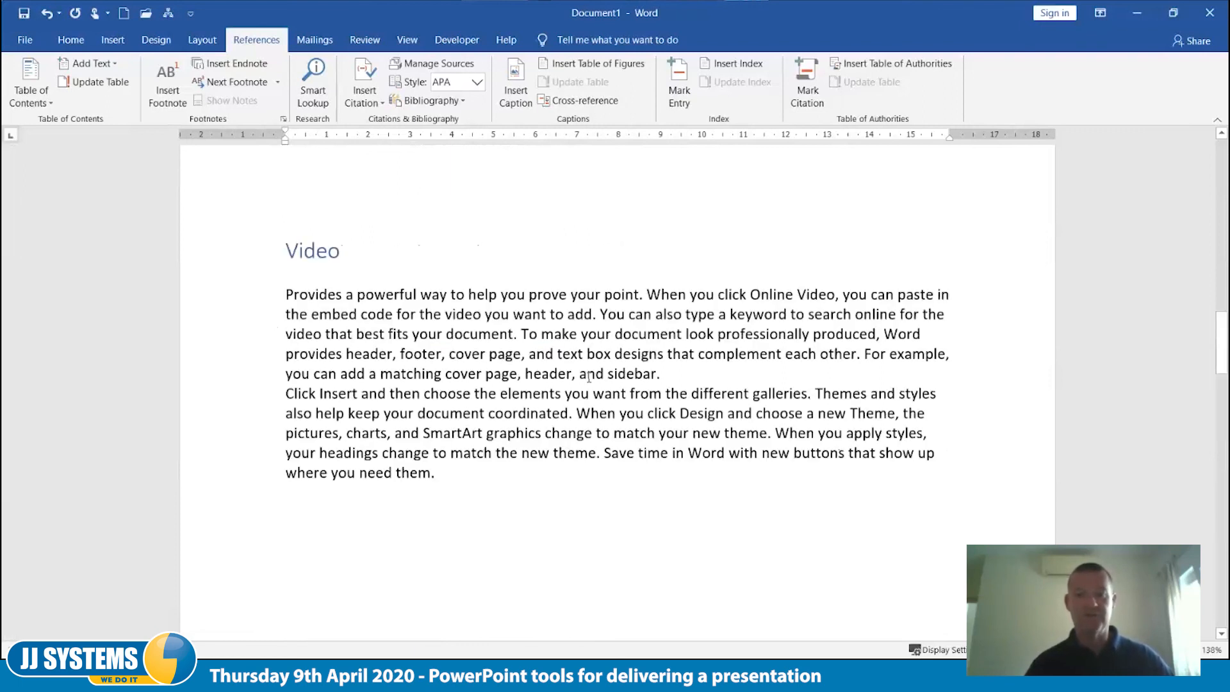
pyautogui.scroll(12, 368, 324)
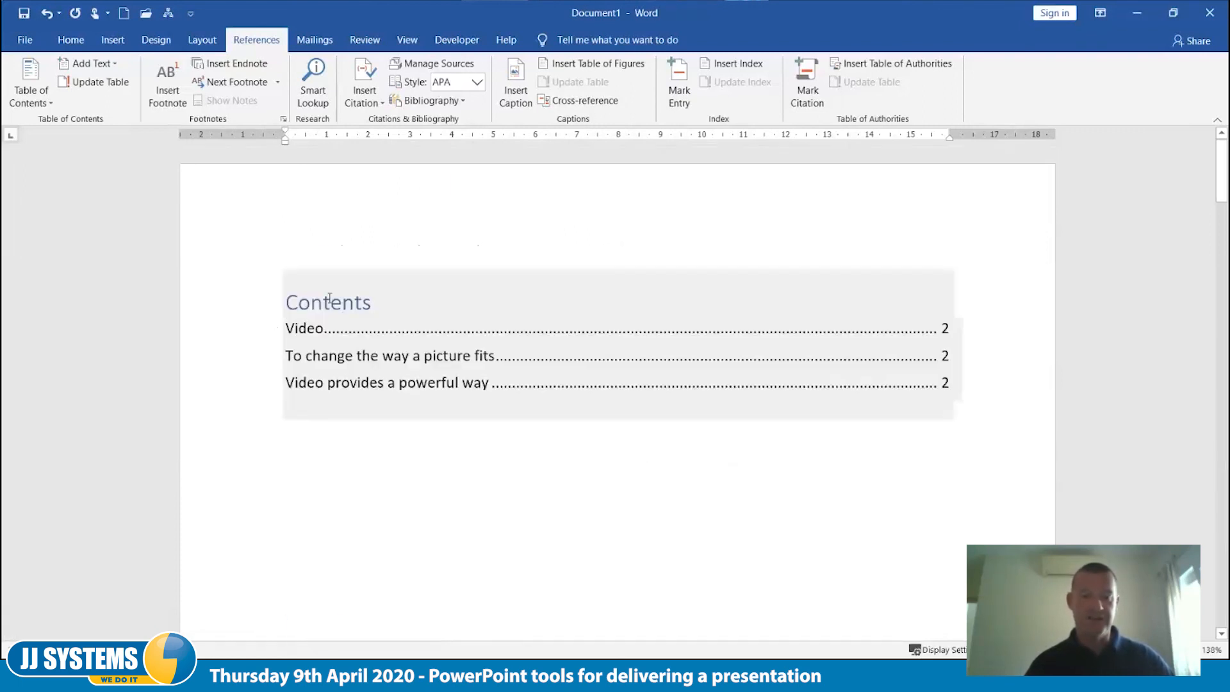
pyautogui.click(323, 302)
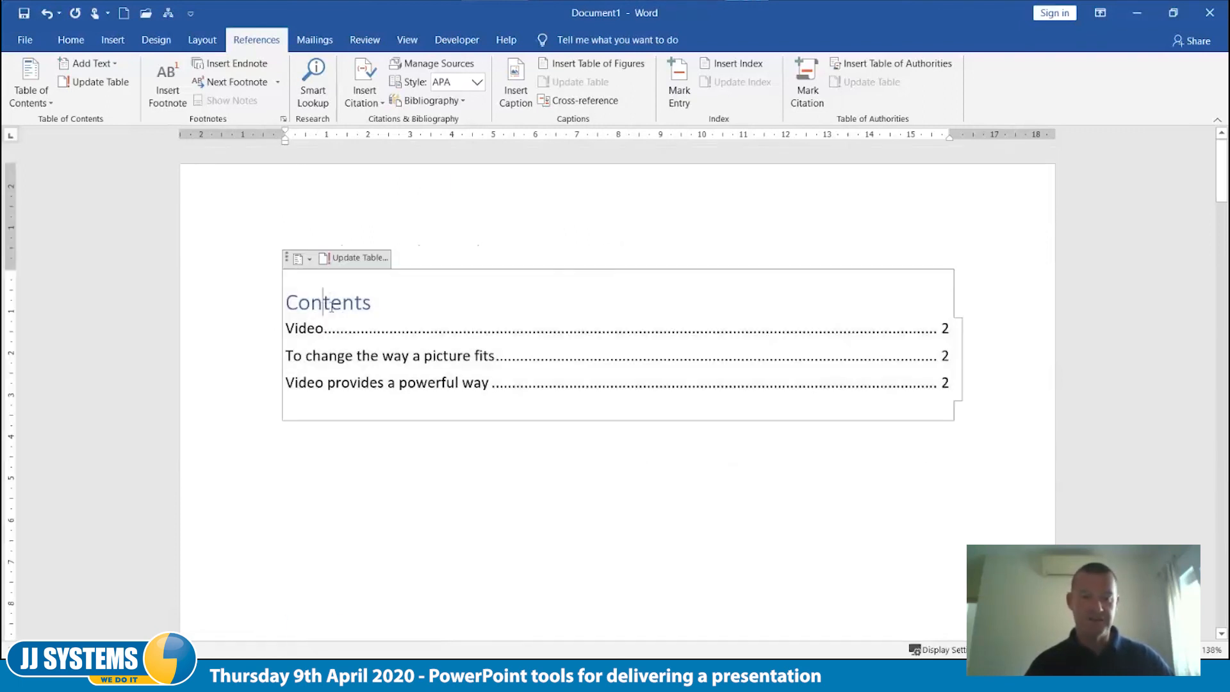
pyautogui.click(336, 263)
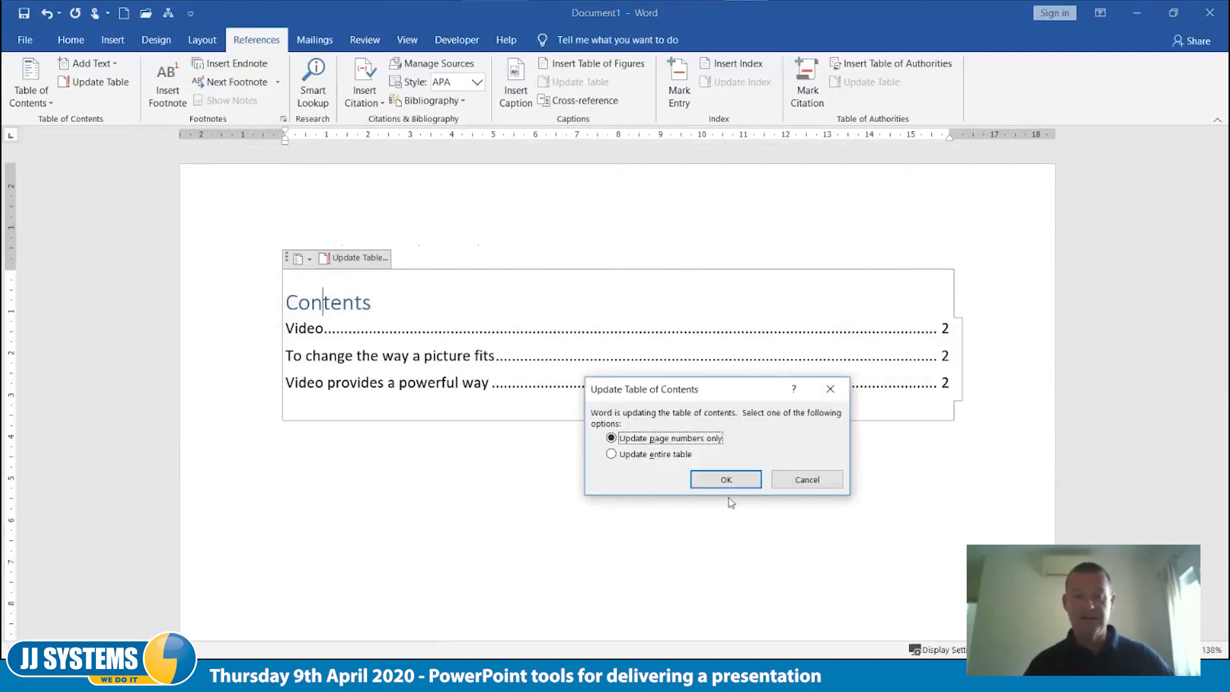
pyautogui.click(722, 481)
pyautogui.click(975, 413)
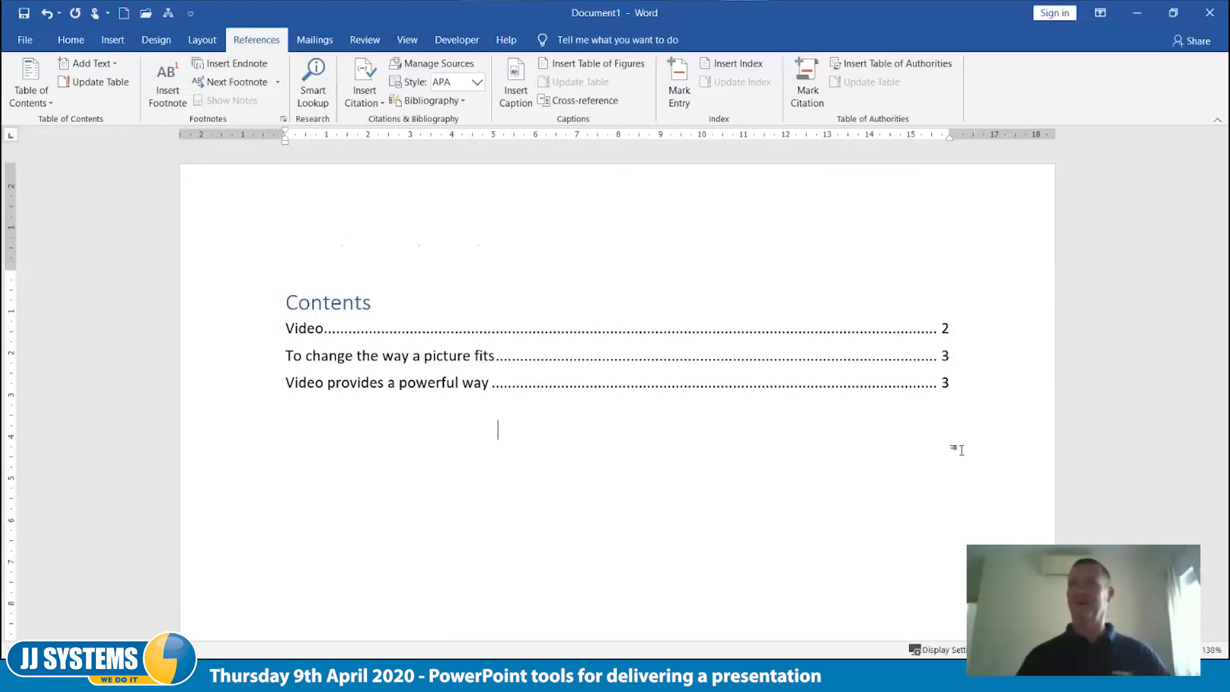
pyautogui.press('Down')
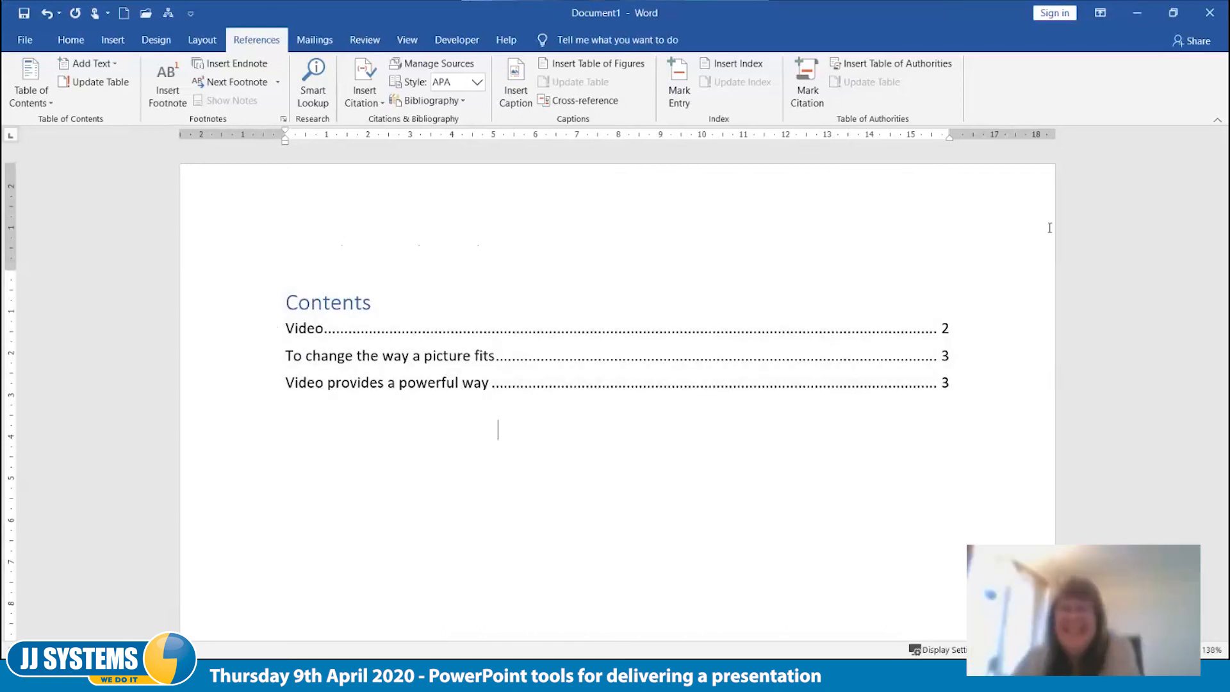